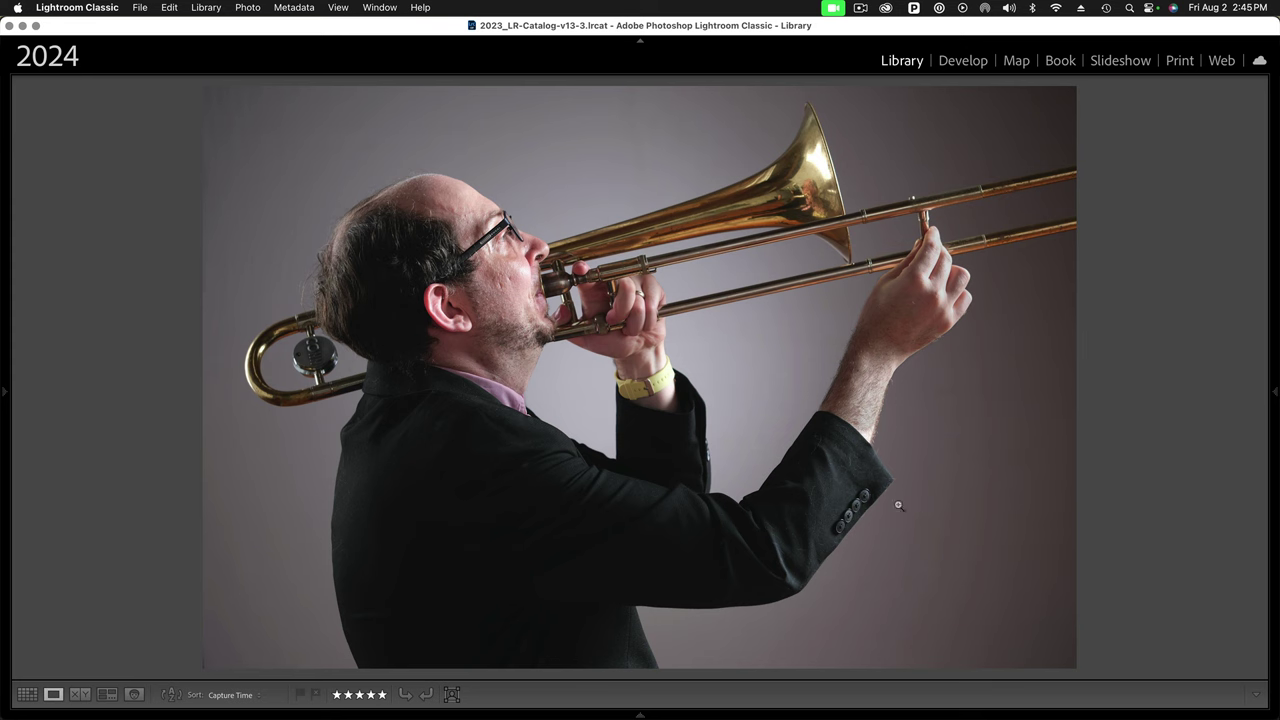
# Zoom to 1:1 on the jacket sleeve to reveal the cat hairs on the dark fabric.
pyautogui.click(846, 504)
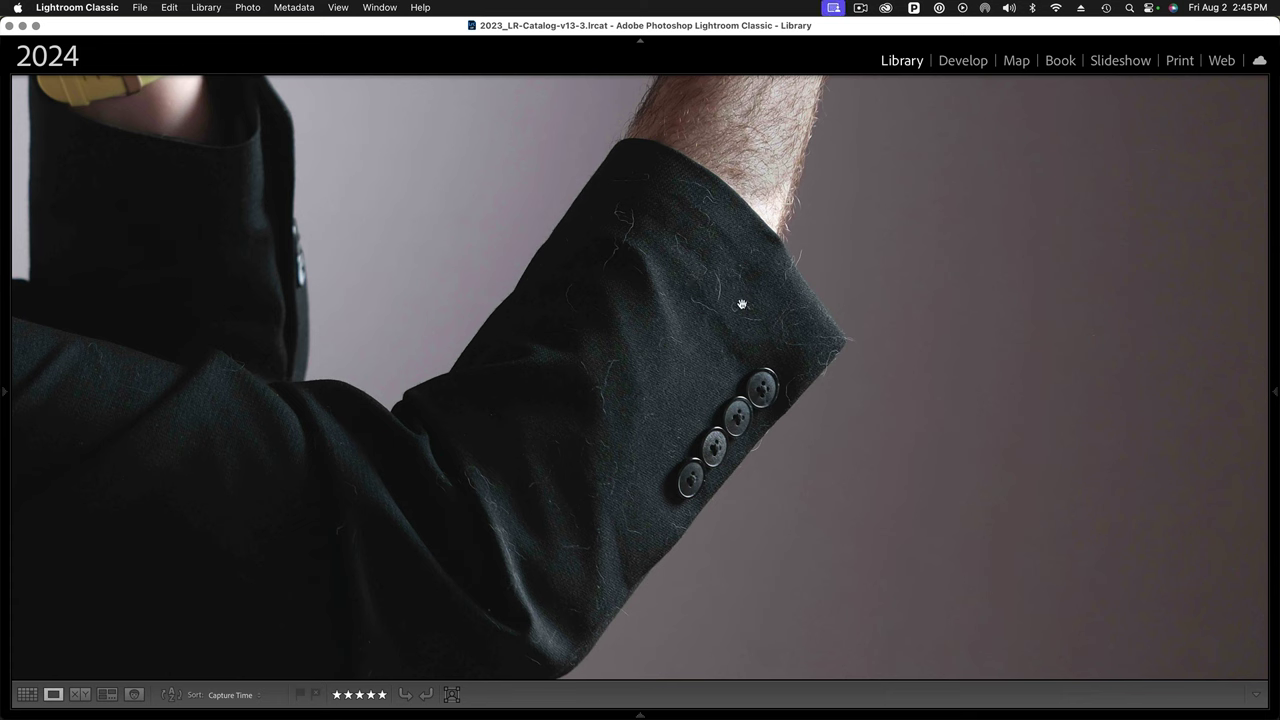
# In Develop, pick the Remove tool and shrink its brush to size 3.
pyautogui.click(963, 61)
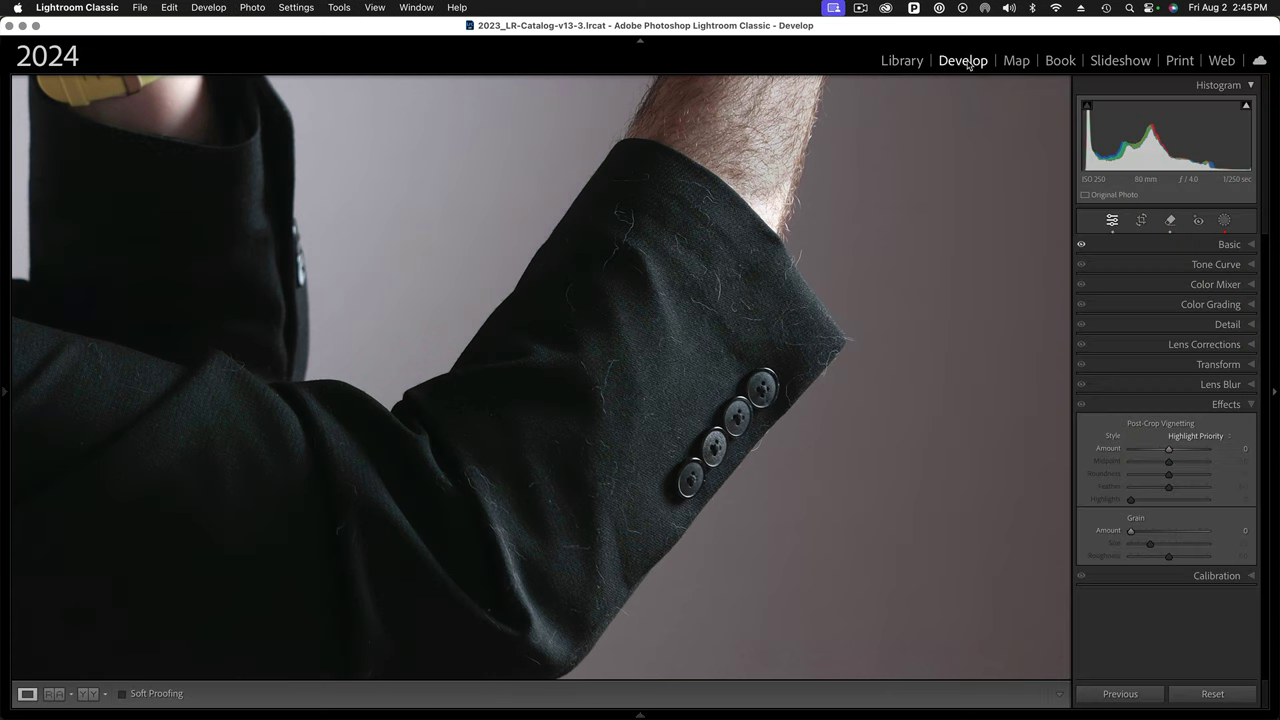
pyautogui.click(1171, 222)
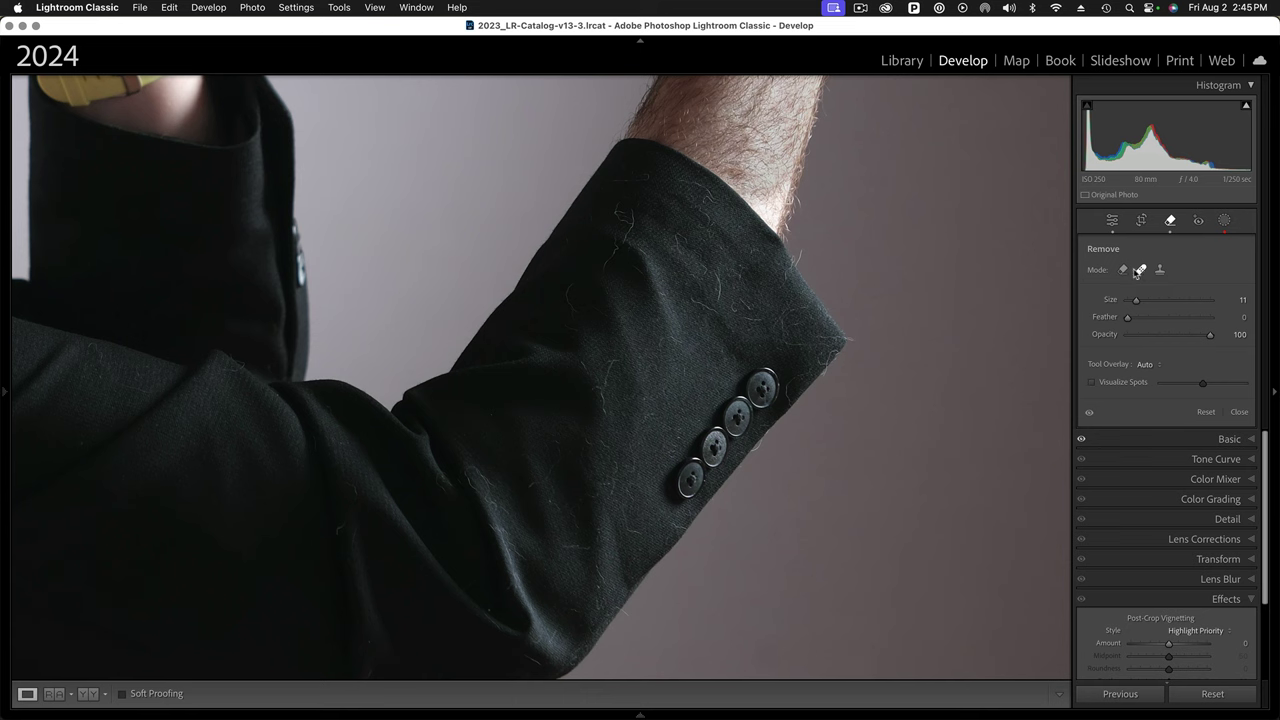
pyautogui.scroll(-5, 716, 278)
pyautogui.scroll(-3, 720, 282)
# Heal three stray hairs on the sleeve, including one near the cuff edge.
pyautogui.moveTo(716, 277); pyautogui.dragTo(720, 298)
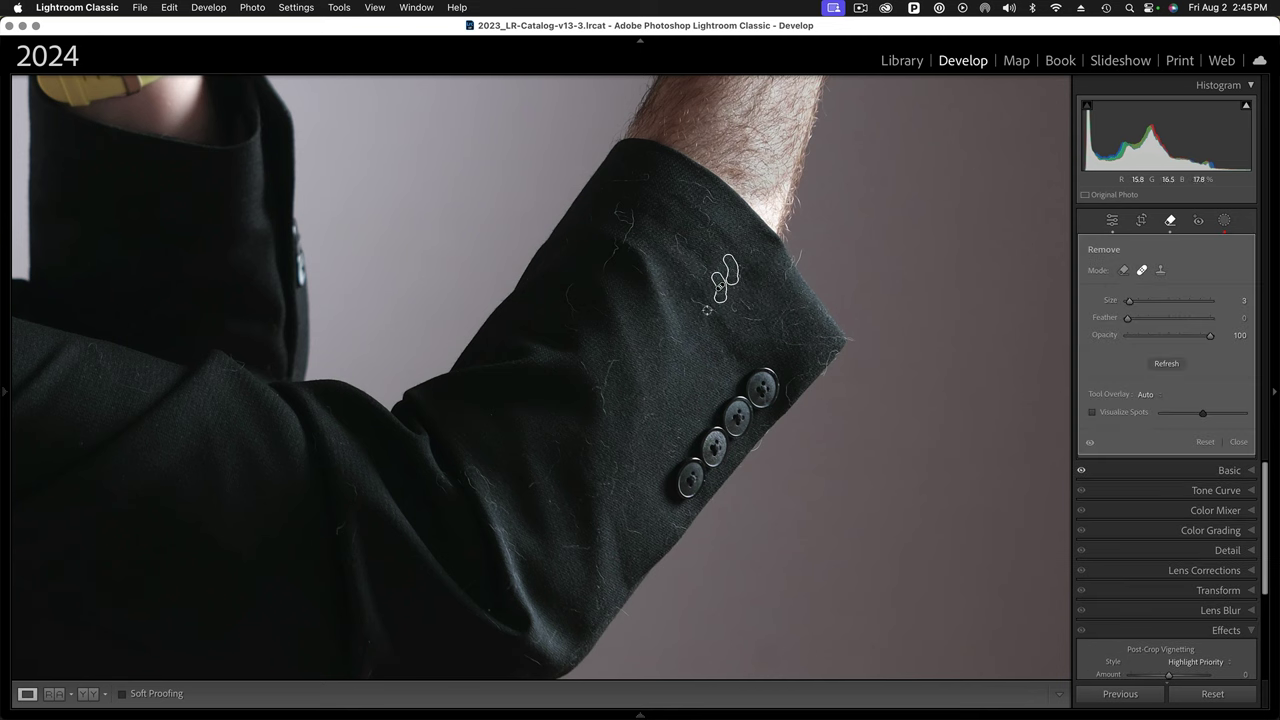
pyautogui.moveTo(692, 300); pyautogui.dragTo(720, 316)
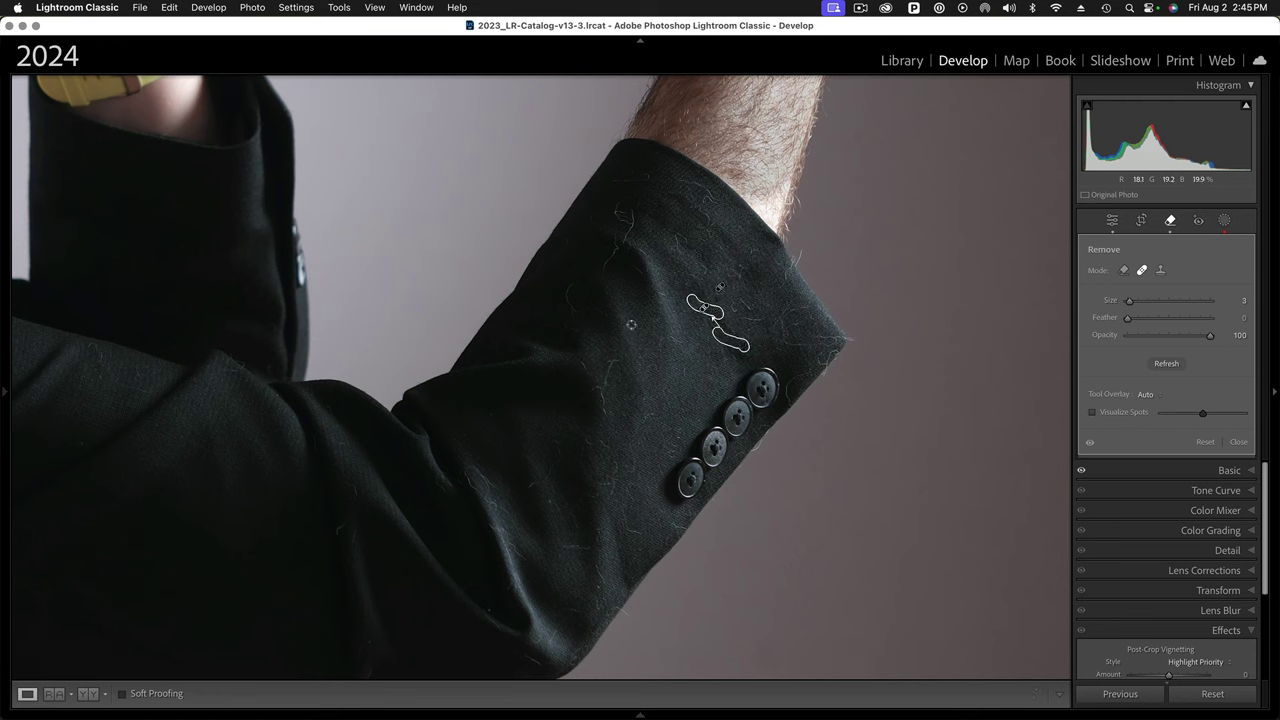
pyautogui.moveTo(792, 262); pyautogui.dragTo(779, 284)
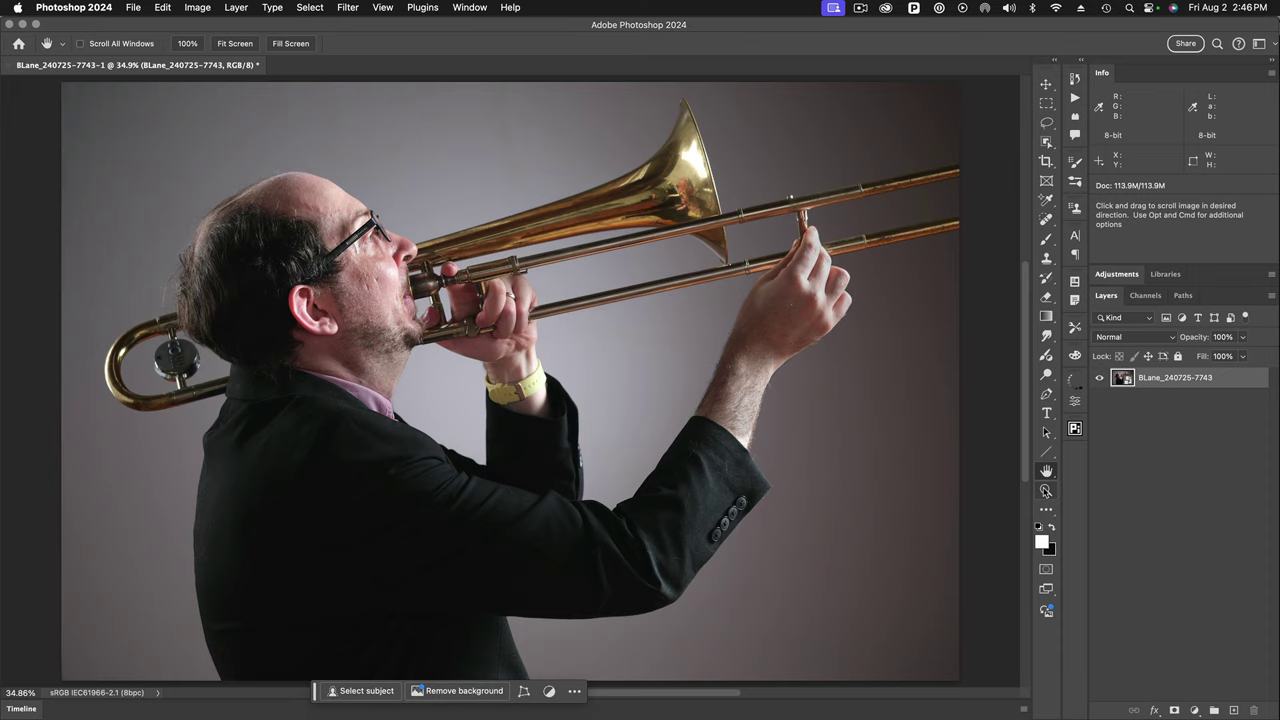
# View the image at 100% and pan to the sleeve and its cuff buttons.
pyautogui.doubleClick(1046, 490)
pyautogui.moveTo(843, 580); pyautogui.dragTo(563, 157)
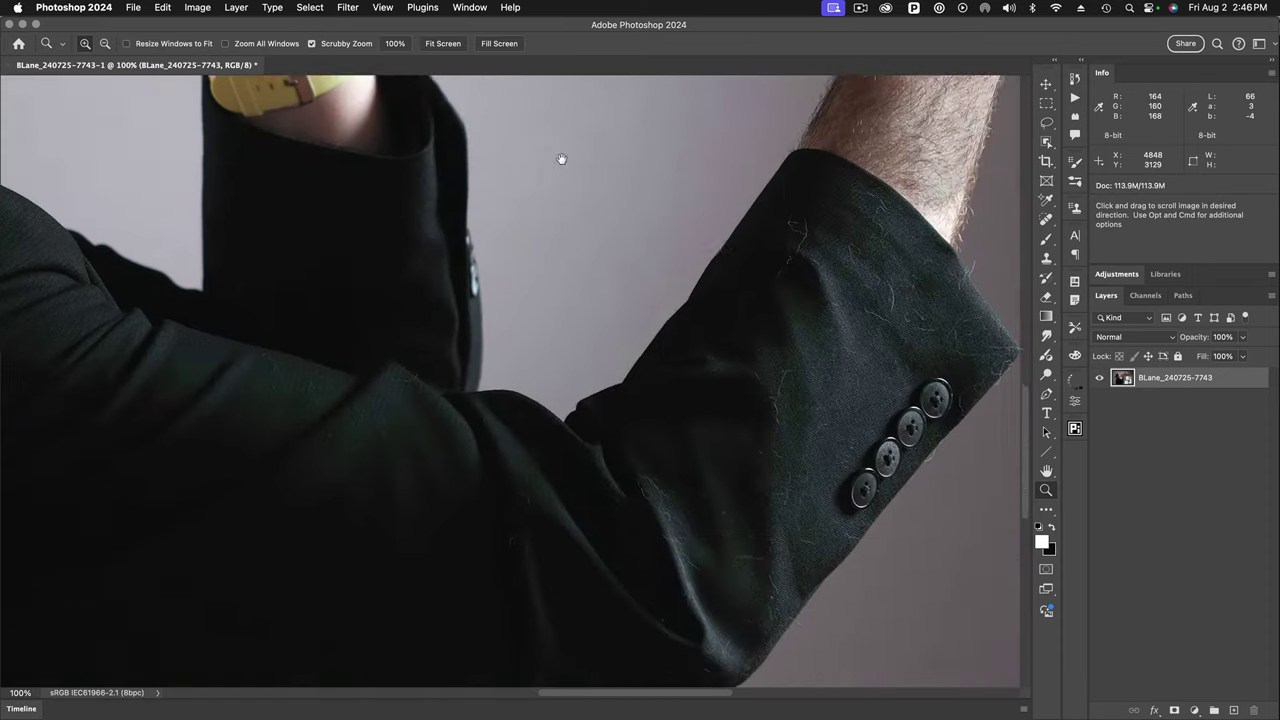
pyautogui.scroll(5, 693, 367)
pyautogui.hscroll(3, 693, 367)
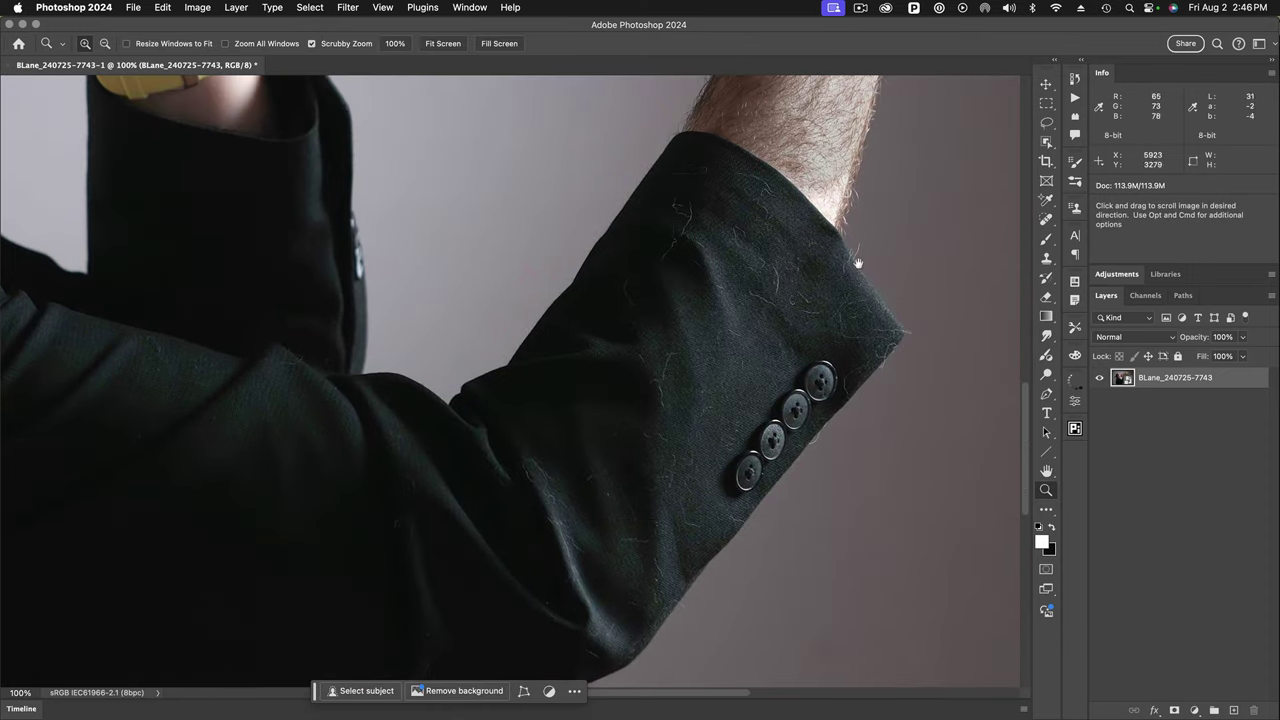
pyautogui.scroll(-2, 463, 509)
pyautogui.hscroll(-1, 463, 509)
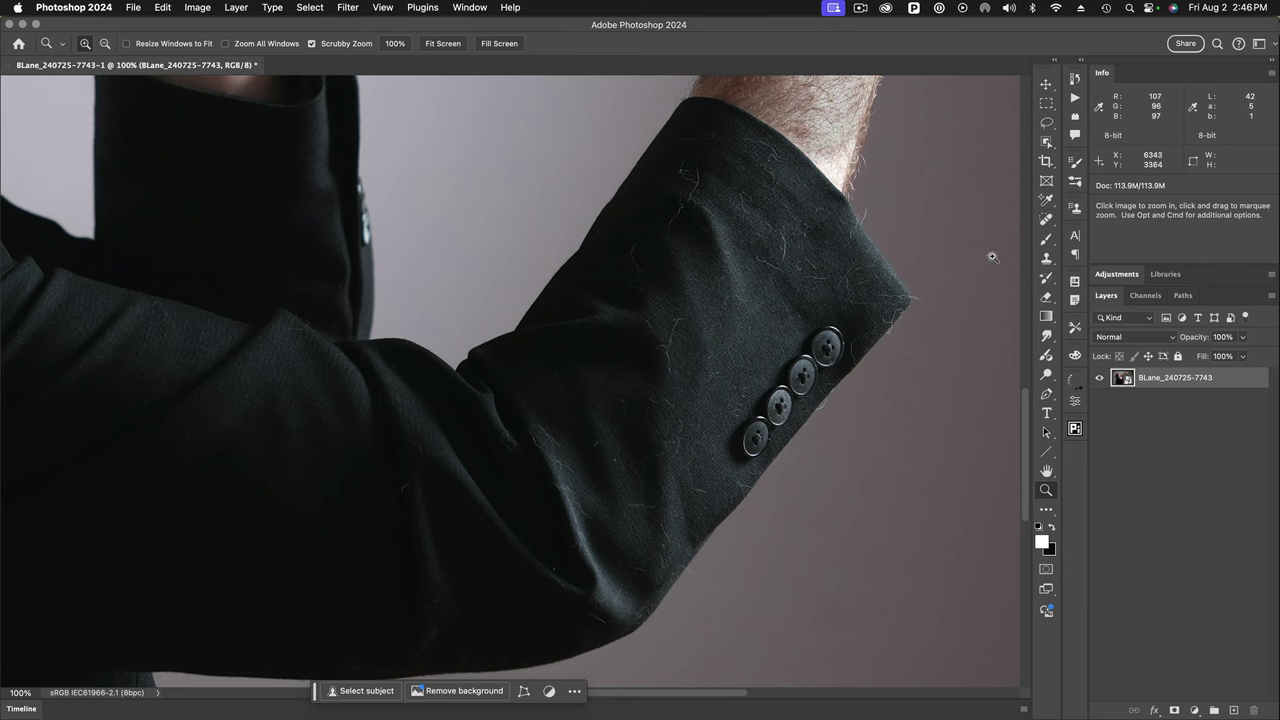
pyautogui.click(1046, 218)
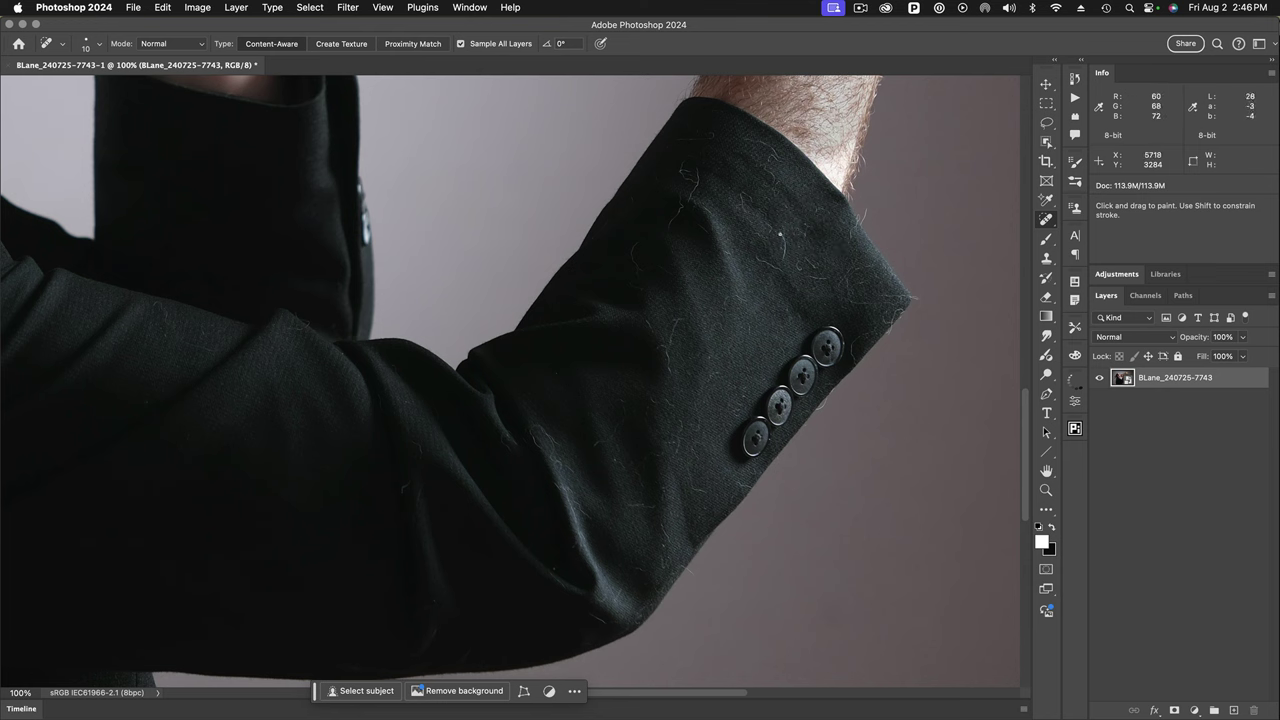
pyautogui.click(782, 238)
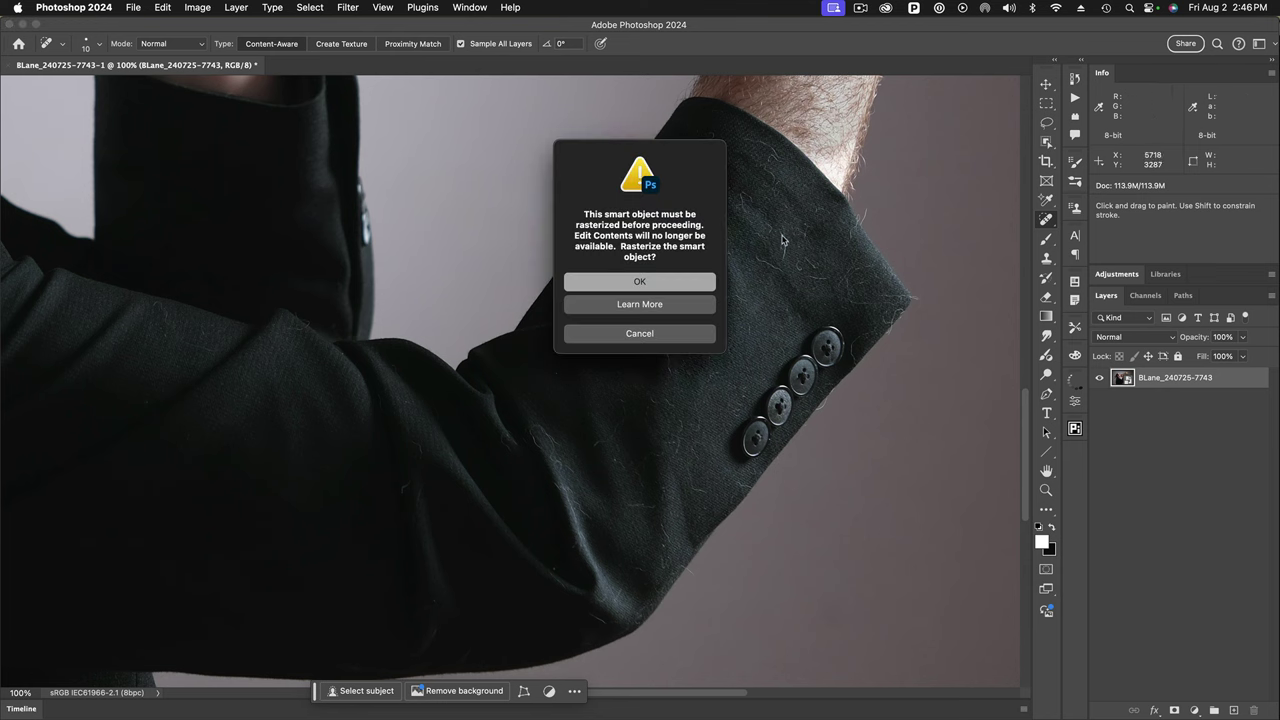
pyautogui.click(636, 334)
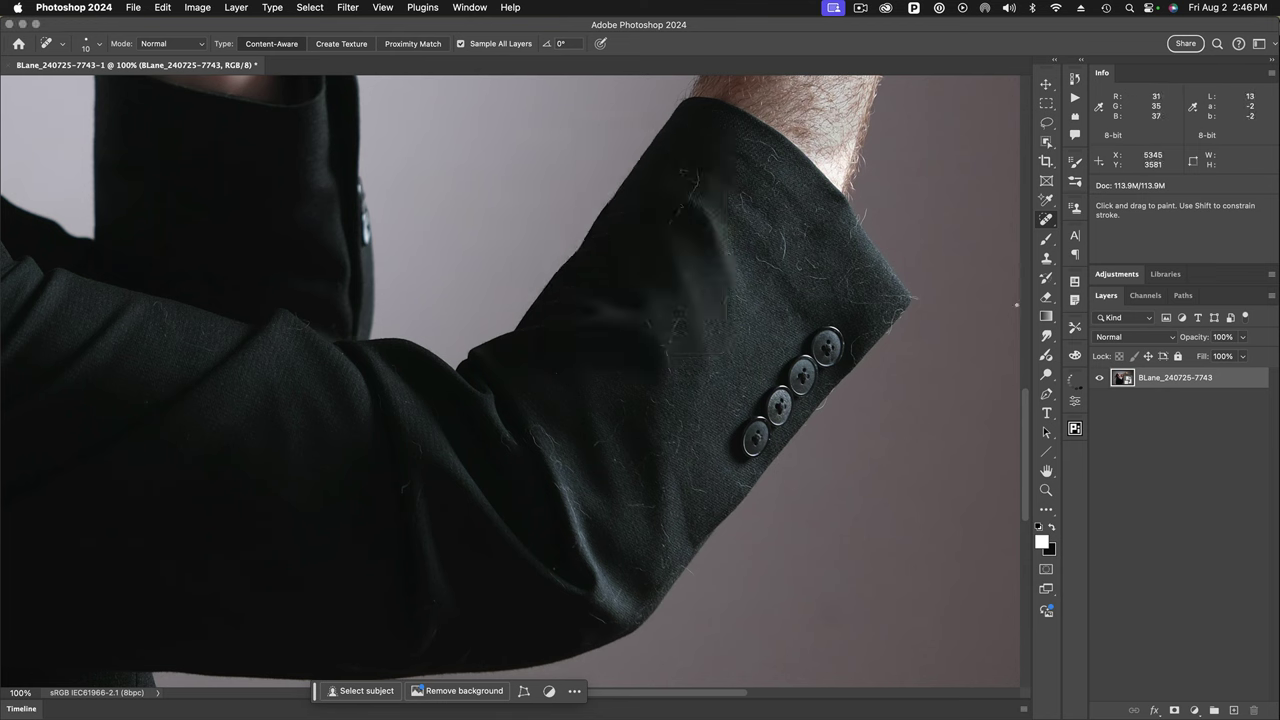
pyautogui.rightClick(1048, 215)
pyautogui.click(1100, 218)
pyautogui.click(1234, 711)
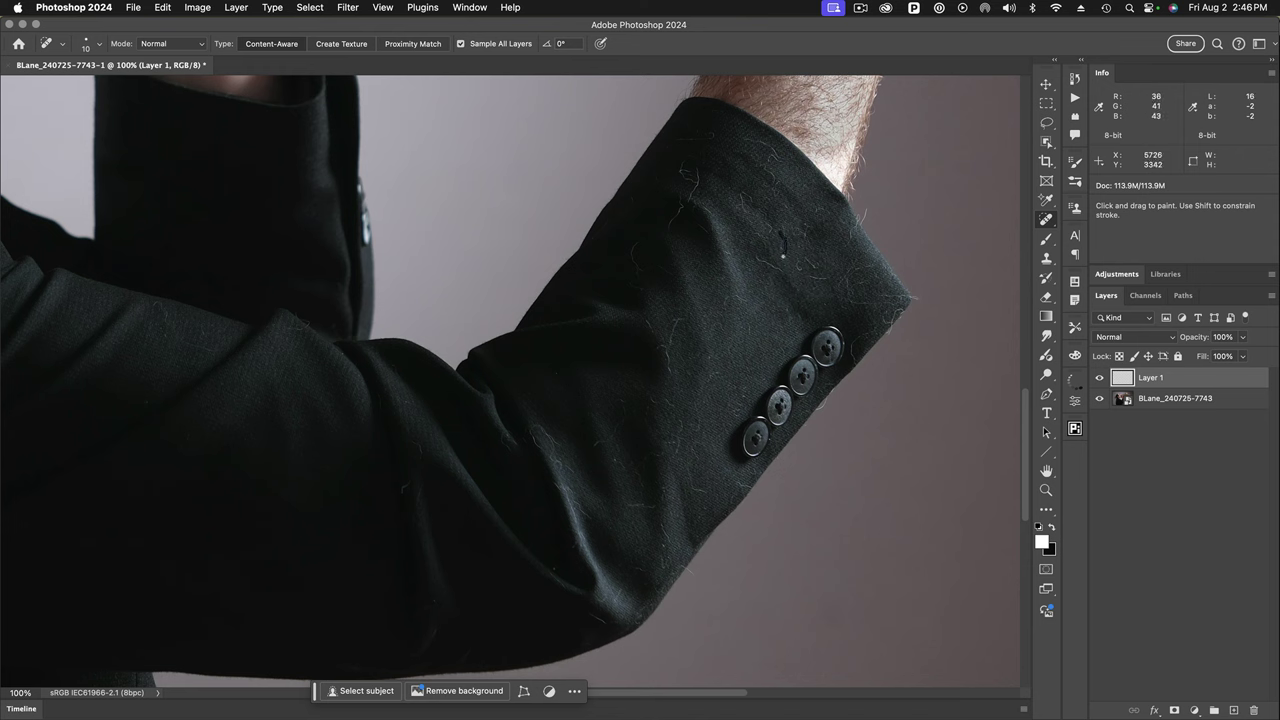
pyautogui.click(783, 234)
pyautogui.moveTo(1122, 379); pyautogui.dragTo(1253, 710)
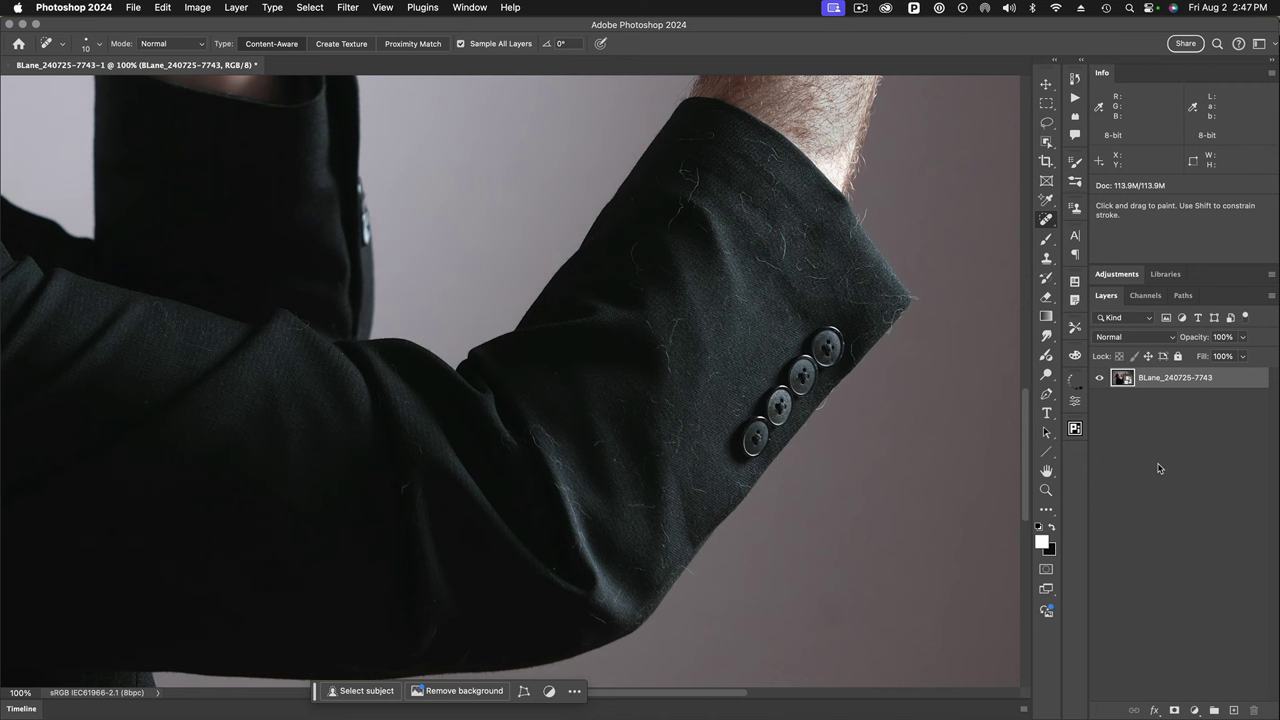
# Duplicate the photo layer with Cmd+J and bring up the Filter > Noise submenu.
pyautogui.press('super+j')
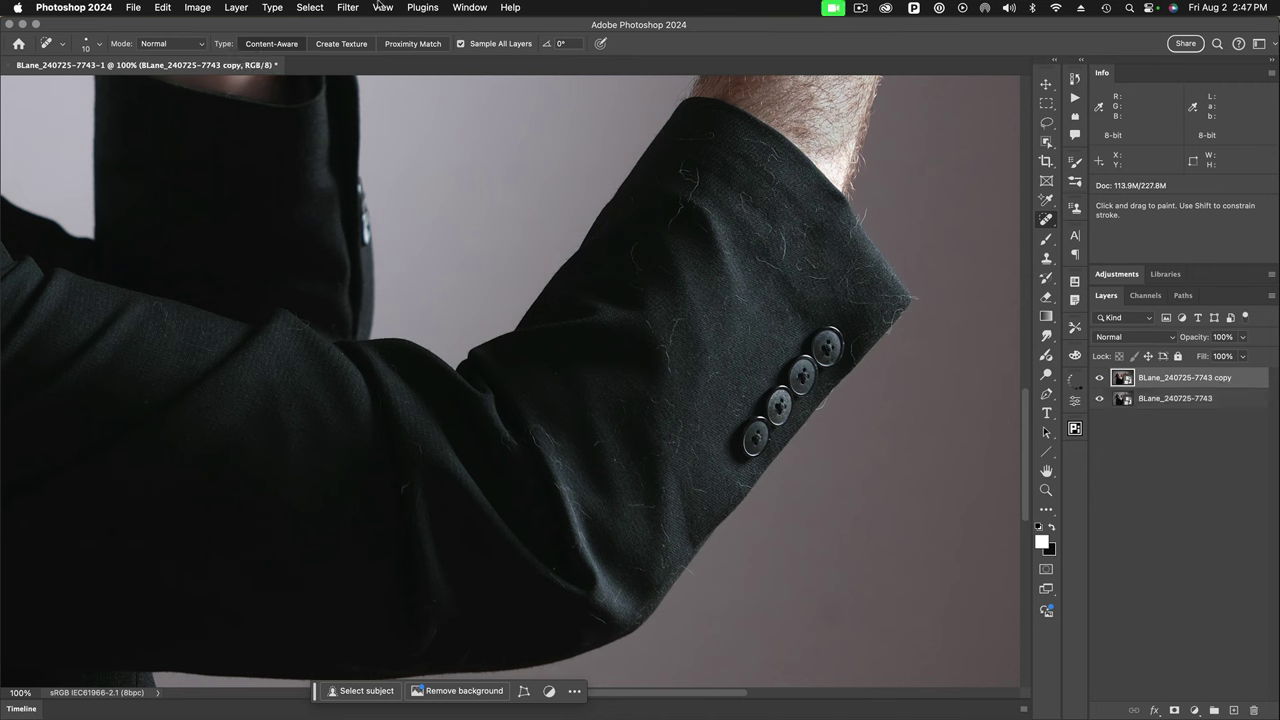
pyautogui.click(348, 8)
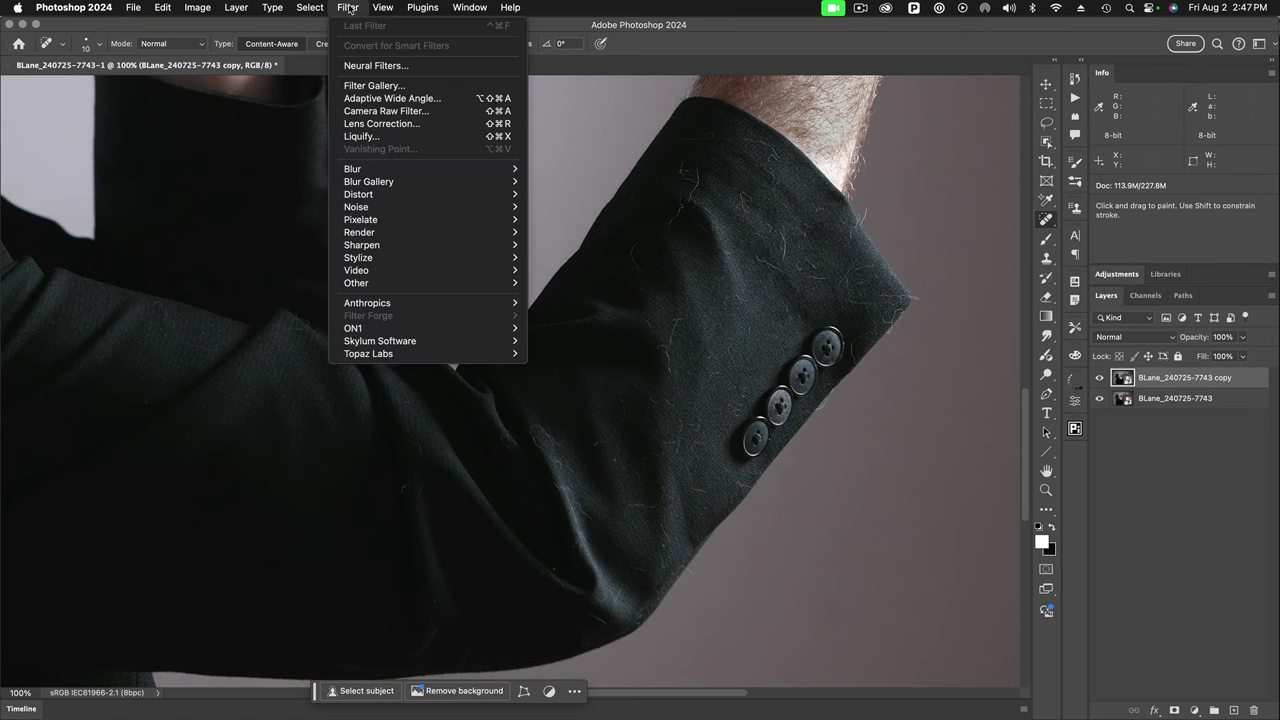
pyautogui.moveTo(355, 209)
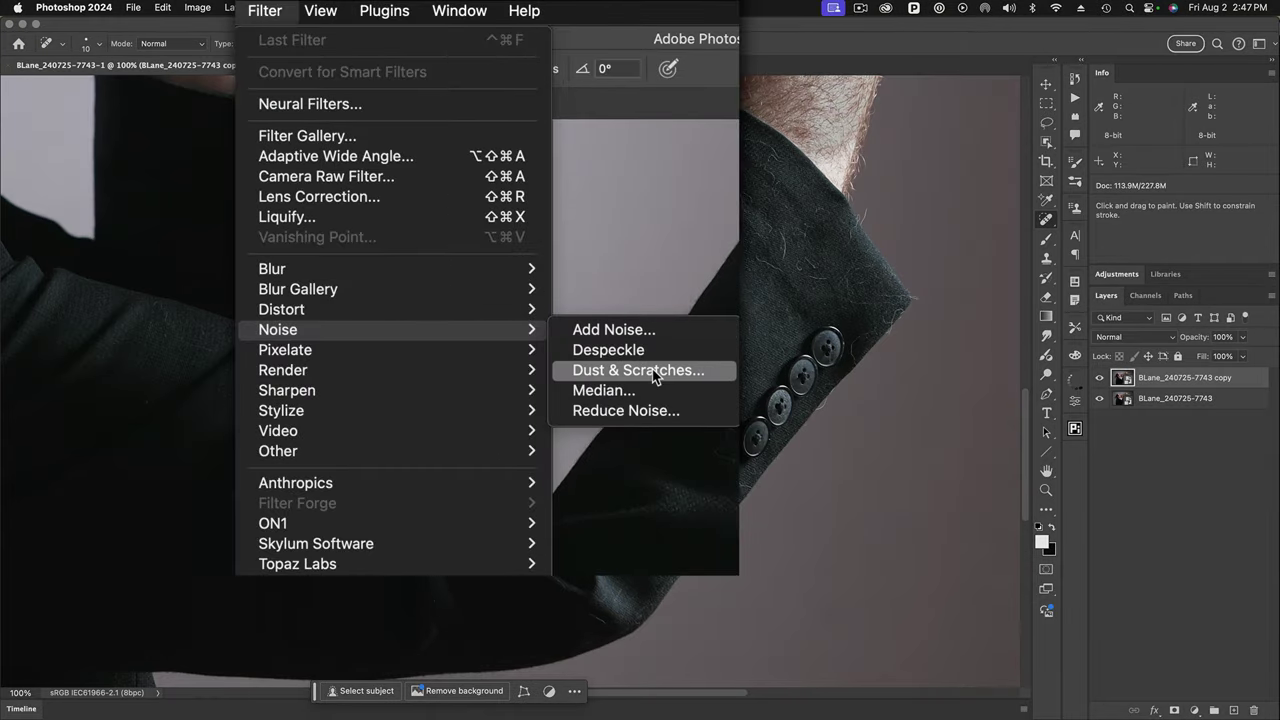
# Preview Dust & Scratches at a 12-pixel radius, with the dialog moved off the sleeve.
pyautogui.click(655, 375)
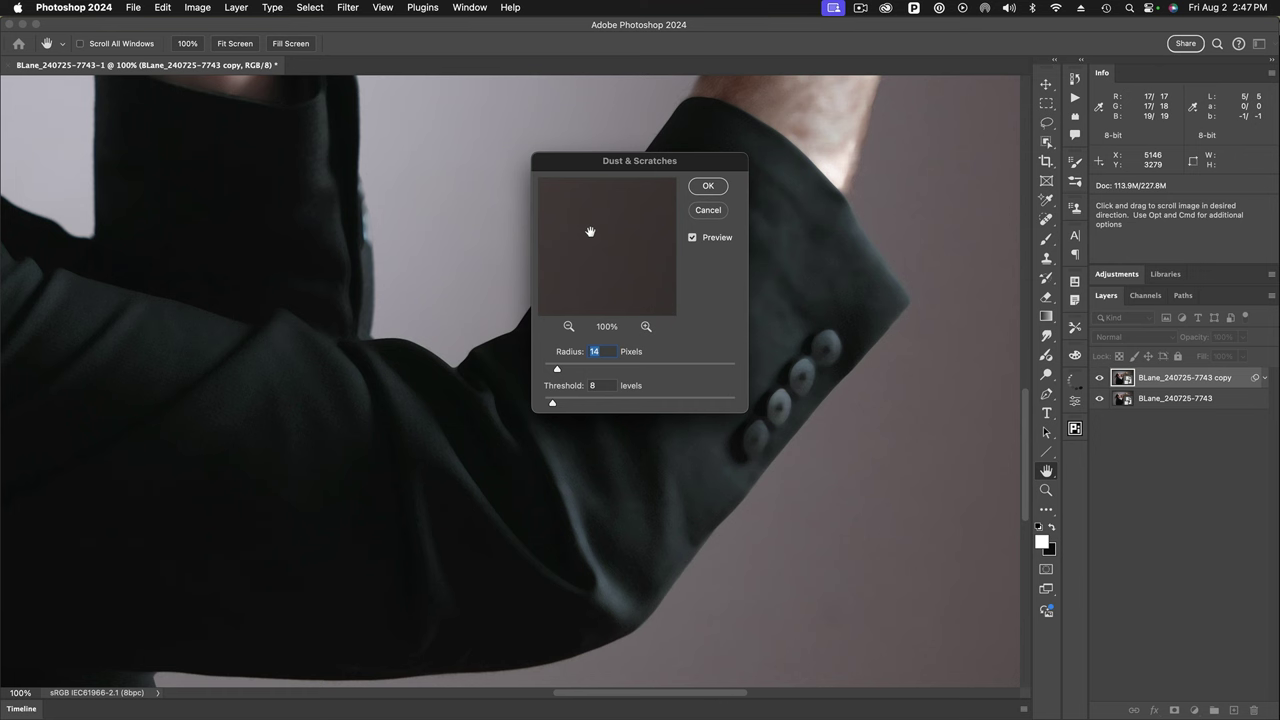
pyautogui.moveTo(570, 166); pyautogui.dragTo(391, 207)
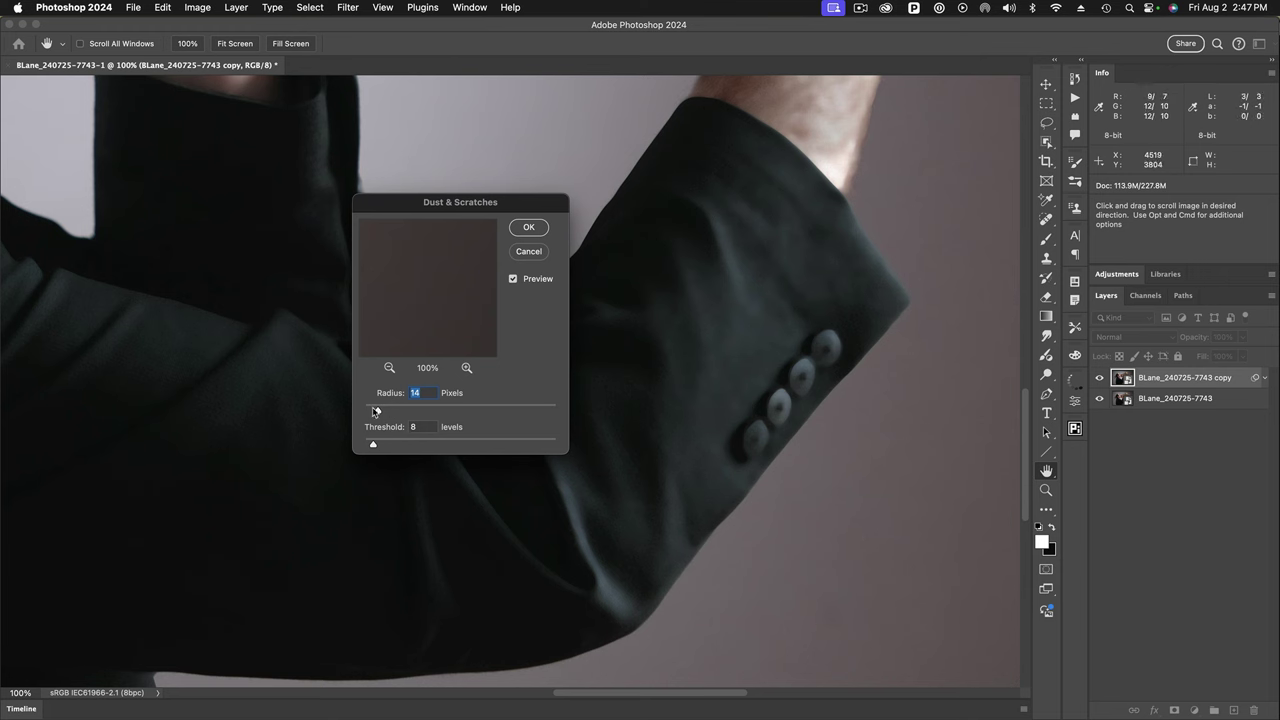
pyautogui.moveTo(378, 411); pyautogui.dragTo(329, 413)
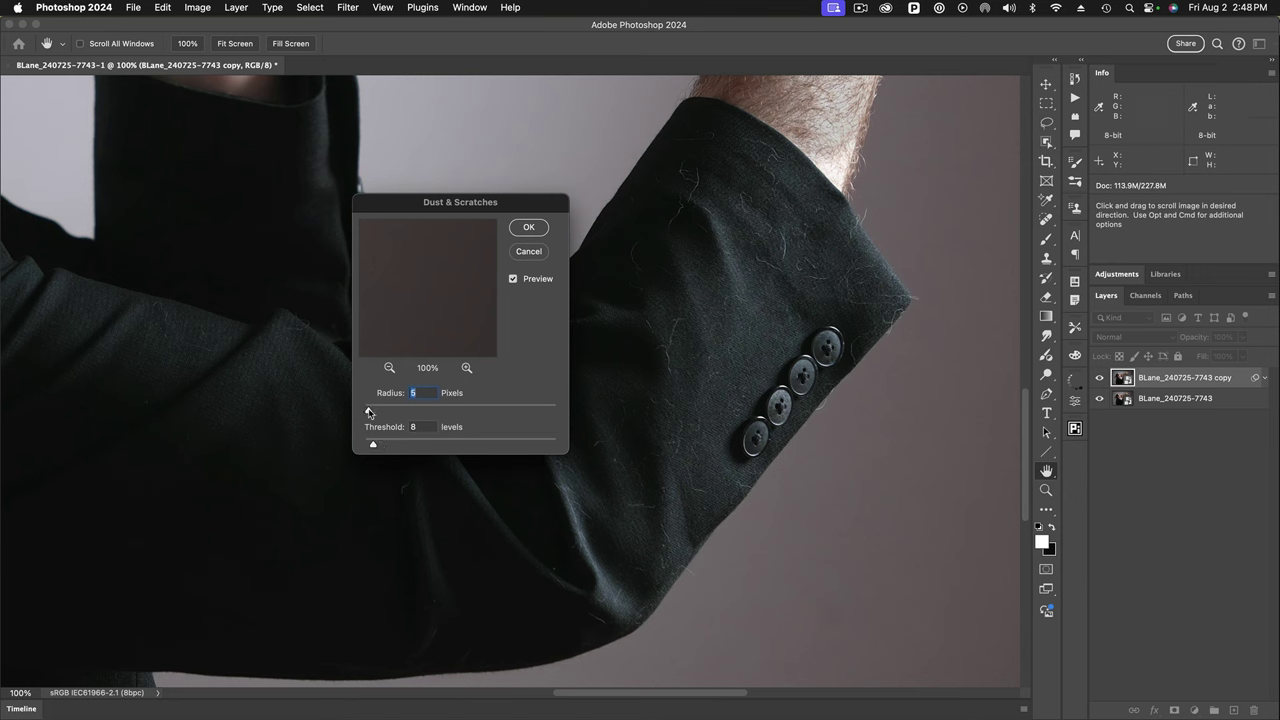
pyautogui.moveTo(371, 412); pyautogui.dragTo(373, 412)
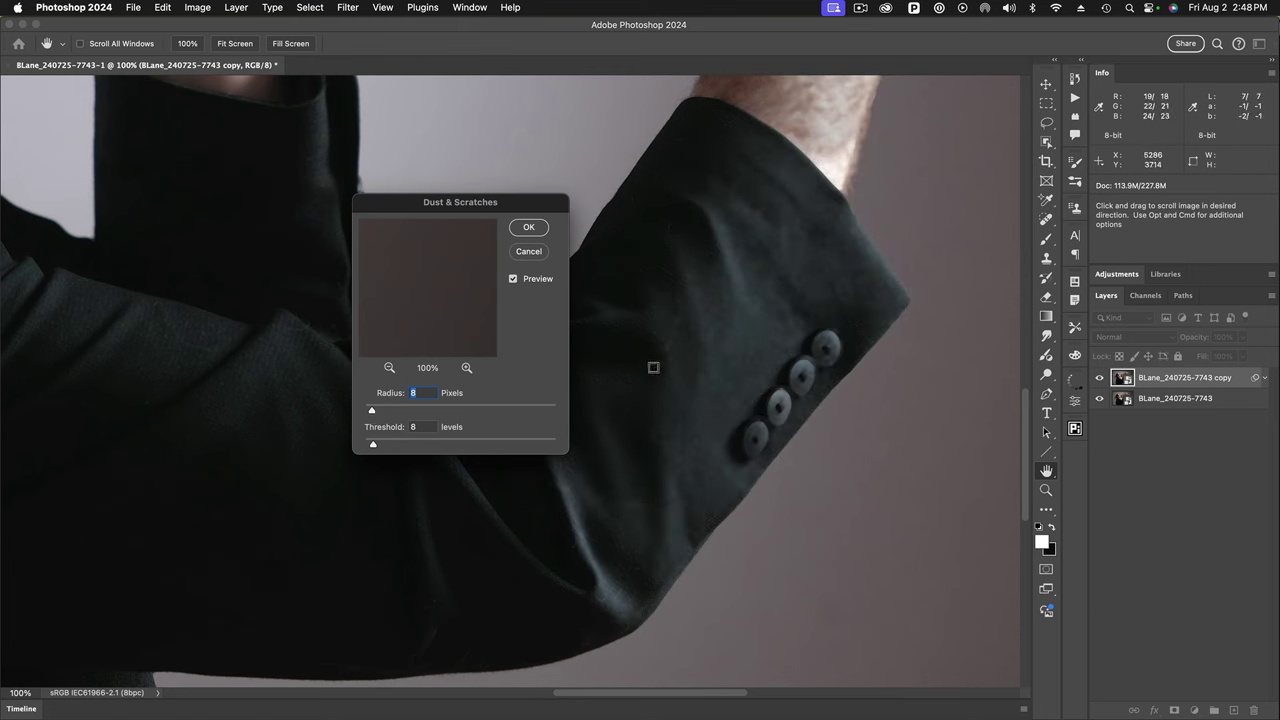
pyautogui.moveTo(373, 412); pyautogui.dragTo(375, 412)
pyautogui.moveTo(452, 201)
pyautogui.mouseDown()
pyautogui.moveTo(417, 182)
pyautogui.moveTo(438, 182)
pyautogui.mouseUp()
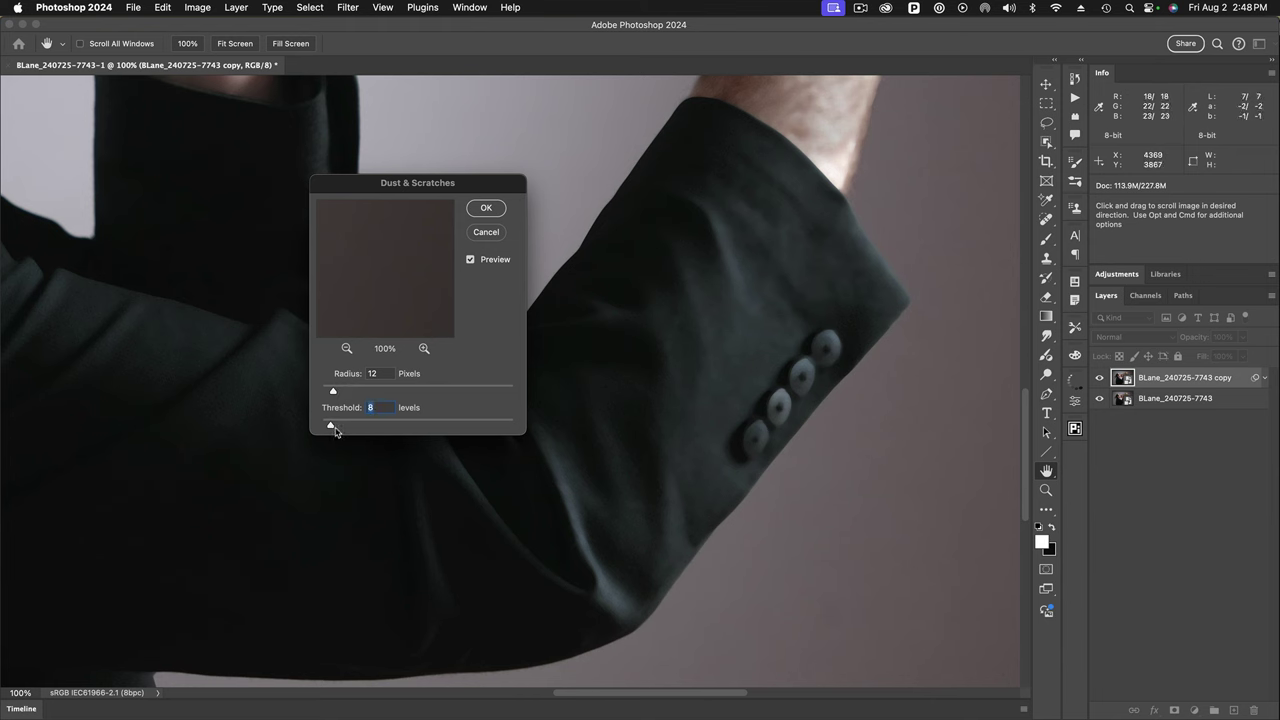
# Set the Dust & Scratches Threshold to 15 levels so fabric texture returns.
pyautogui.moveTo(331, 428); pyautogui.dragTo(356, 429)
pyautogui.moveTo(348, 428); pyautogui.dragTo(341, 428)
# Apply the filter, then check the raised arm, face, hand and cuff buttons for leftover hairs.
pyautogui.click(476, 209)
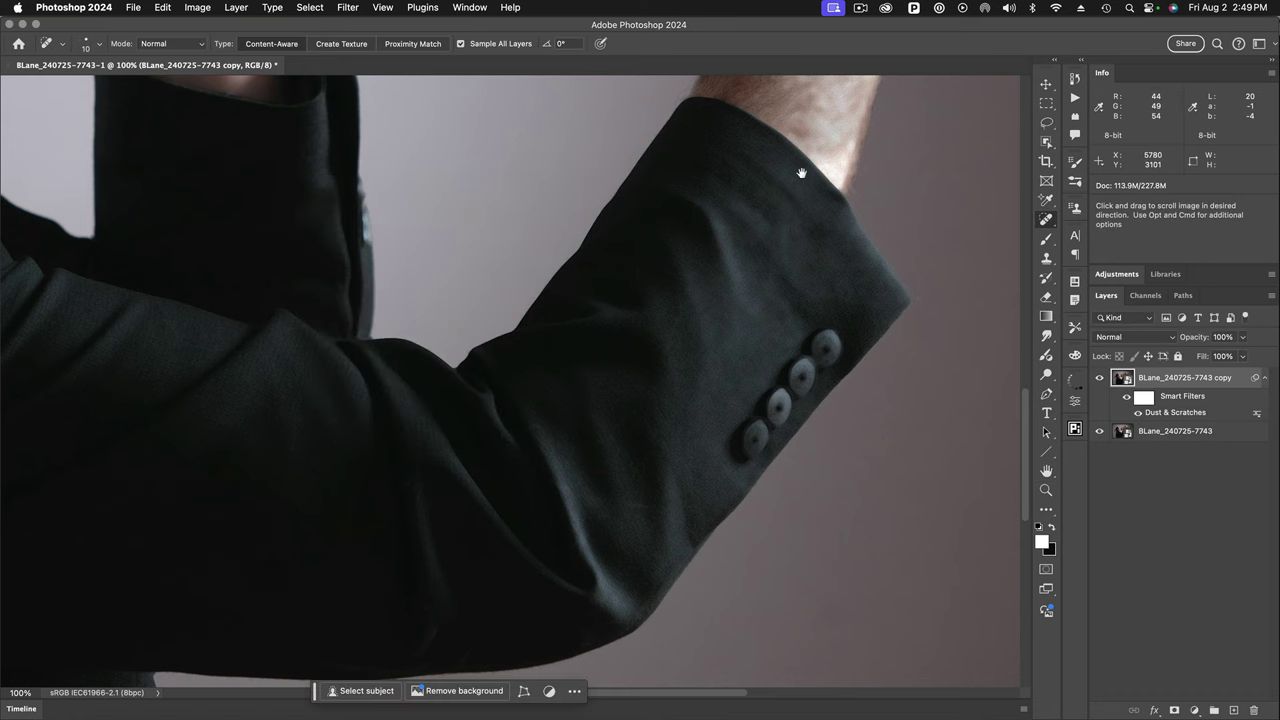
pyautogui.moveTo(809, 171); pyautogui.dragTo(737, 423)
pyautogui.moveTo(768, 243); pyautogui.dragTo(740, 357)
pyautogui.moveTo(155, 251); pyautogui.dragTo(387, 219)
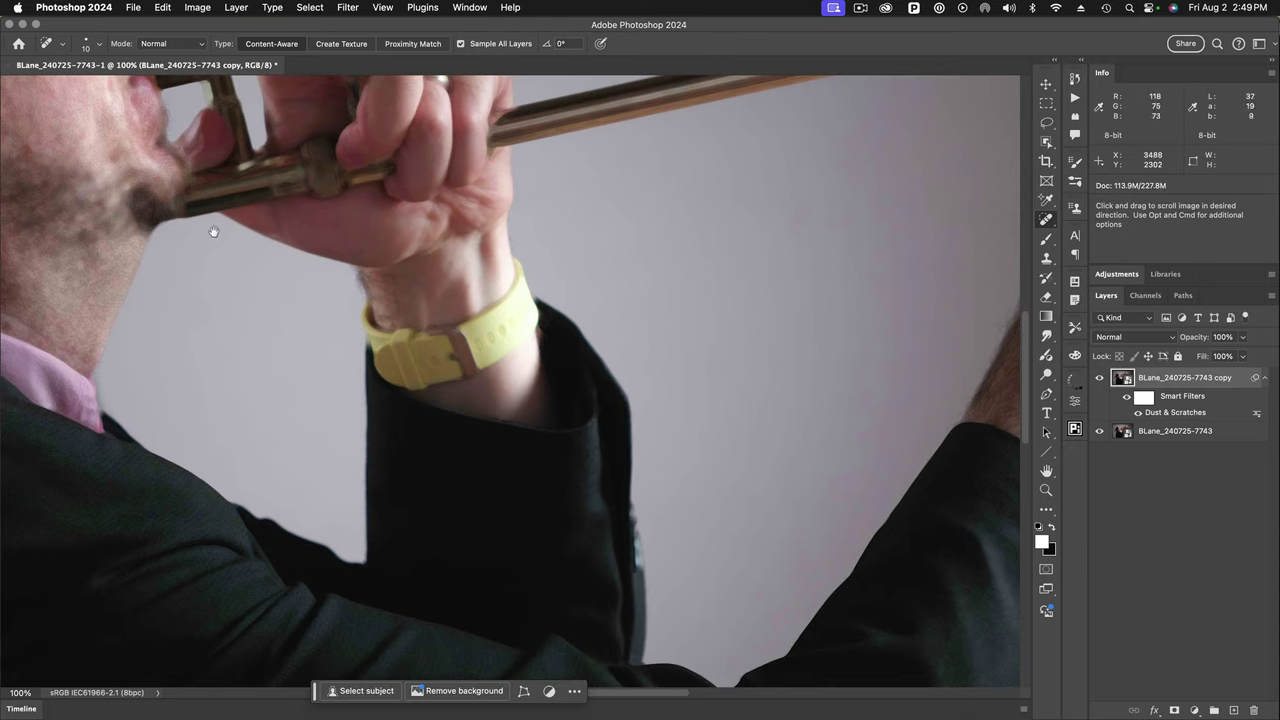
pyautogui.moveTo(115, 228); pyautogui.dragTo(218, 286)
pyautogui.moveTo(635, 507); pyautogui.dragTo(449, 271)
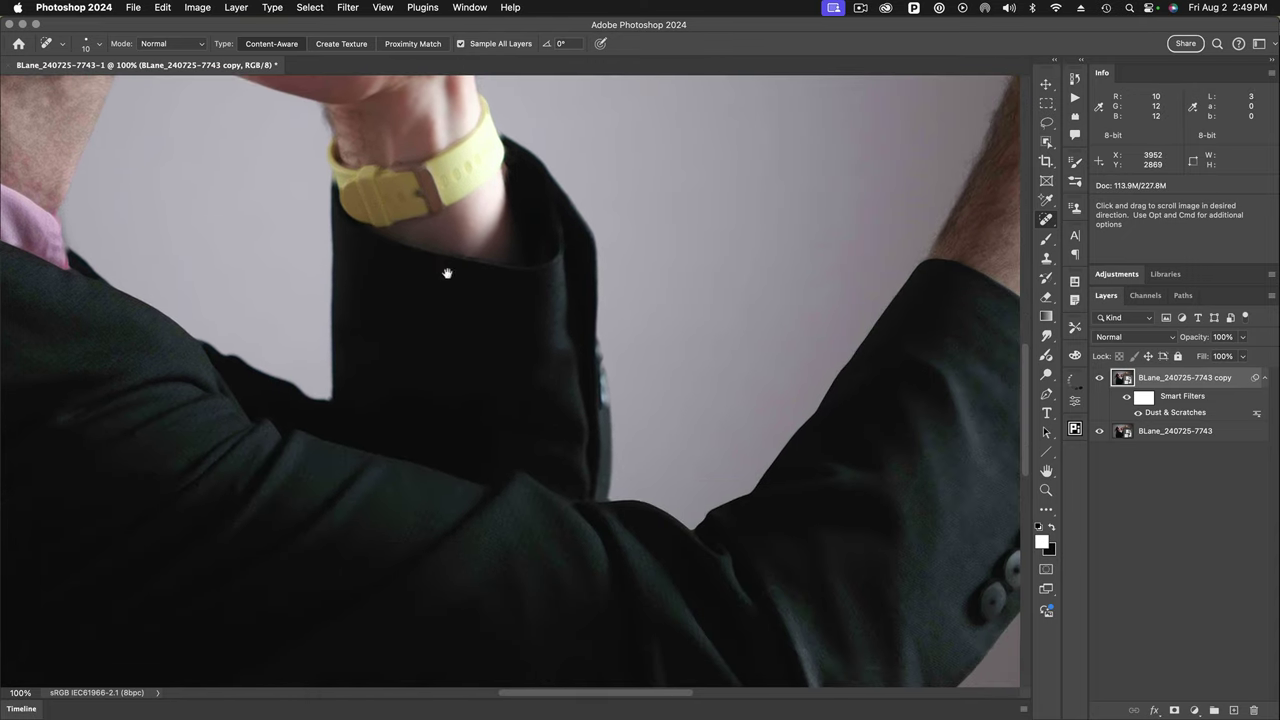
pyautogui.moveTo(700, 523); pyautogui.dragTo(480, 349)
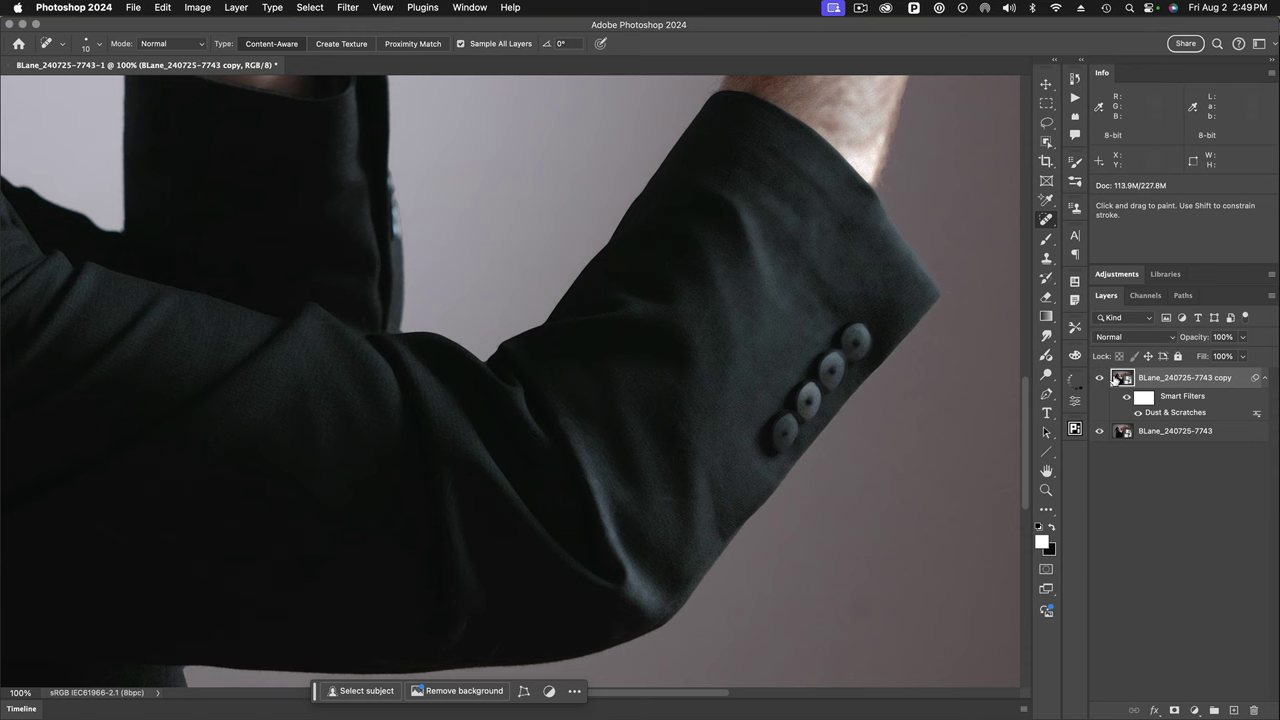
# Set the filtered copy layer's blend mode to Darken.
pyautogui.click(1162, 340)
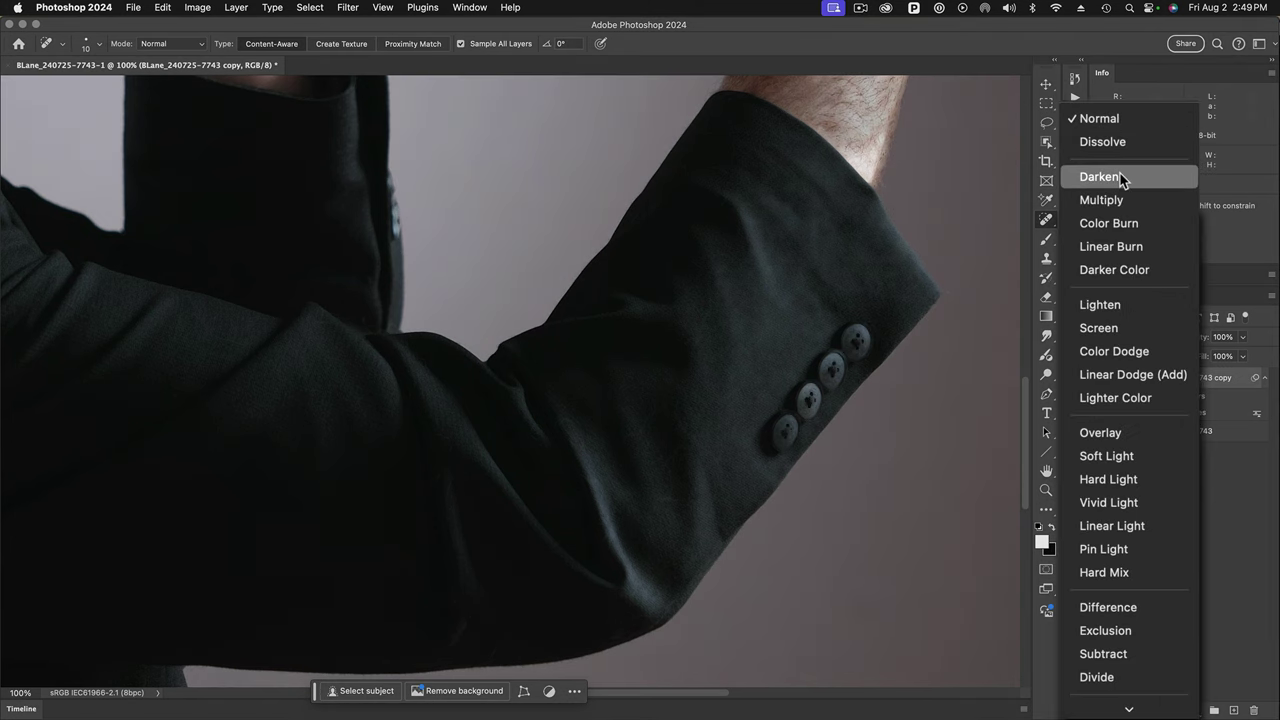
pyautogui.click(1120, 176)
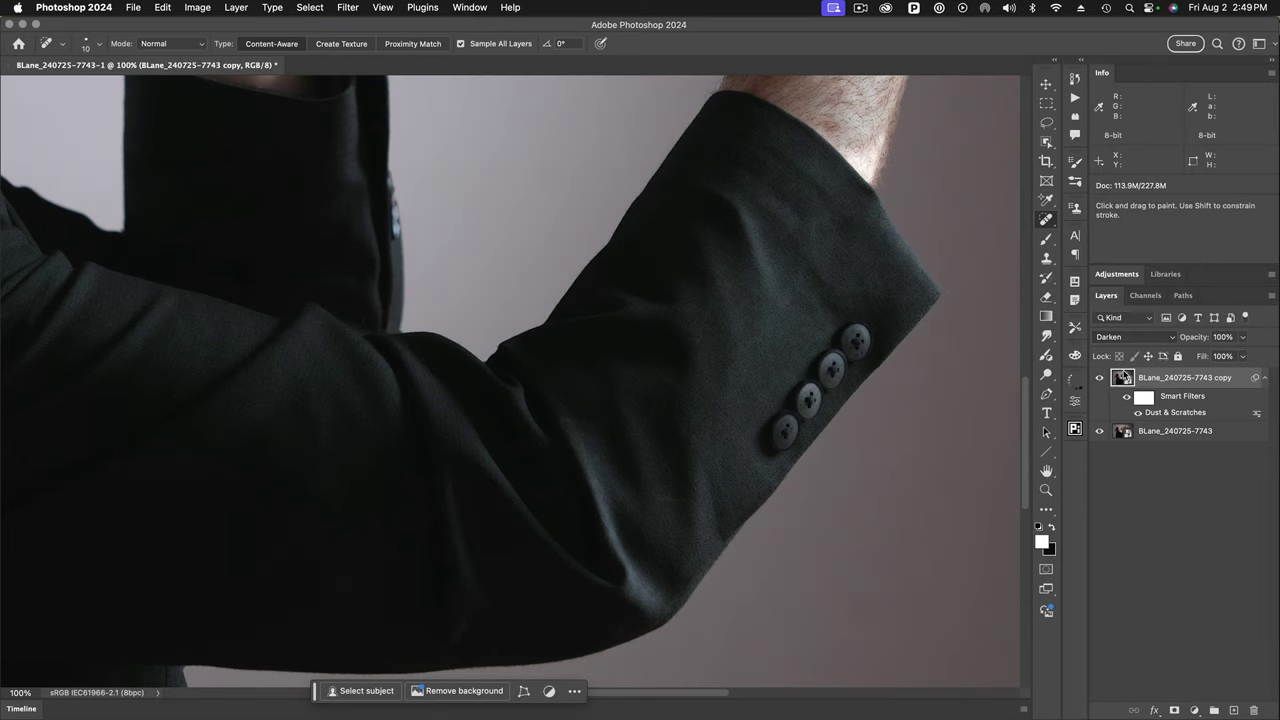
pyautogui.click(1118, 340)
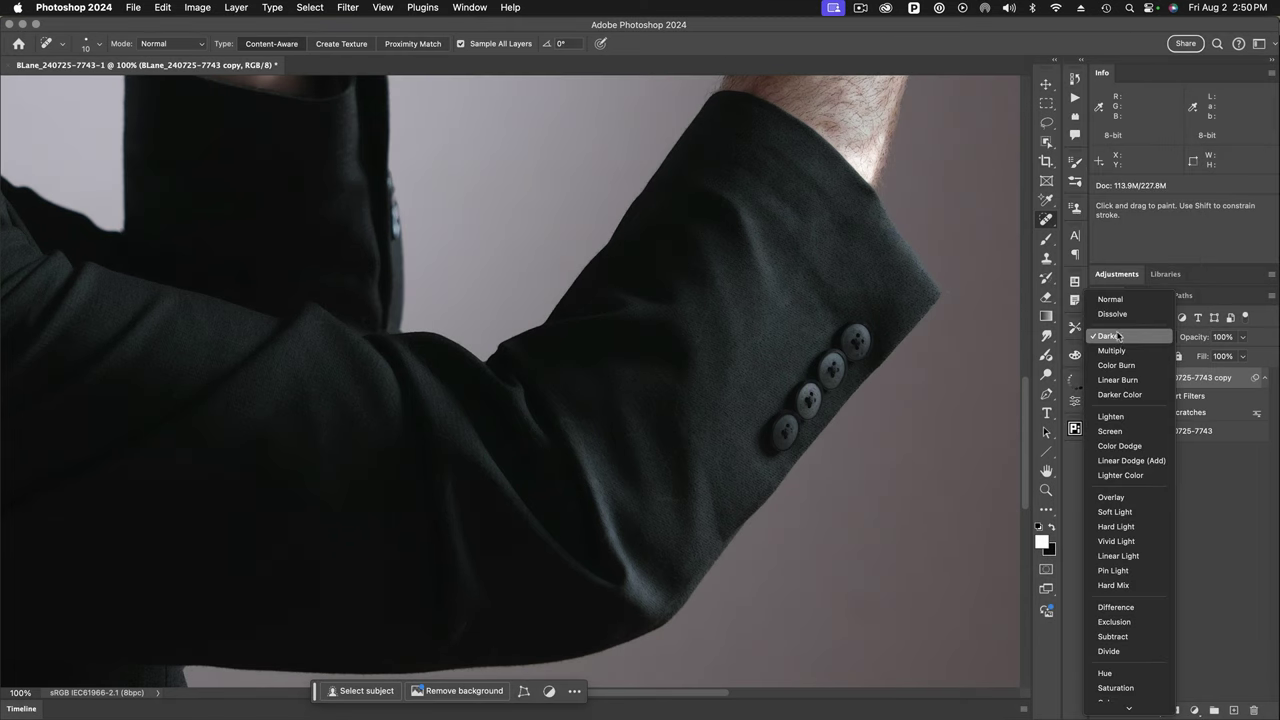
pyautogui.click(1120, 300)
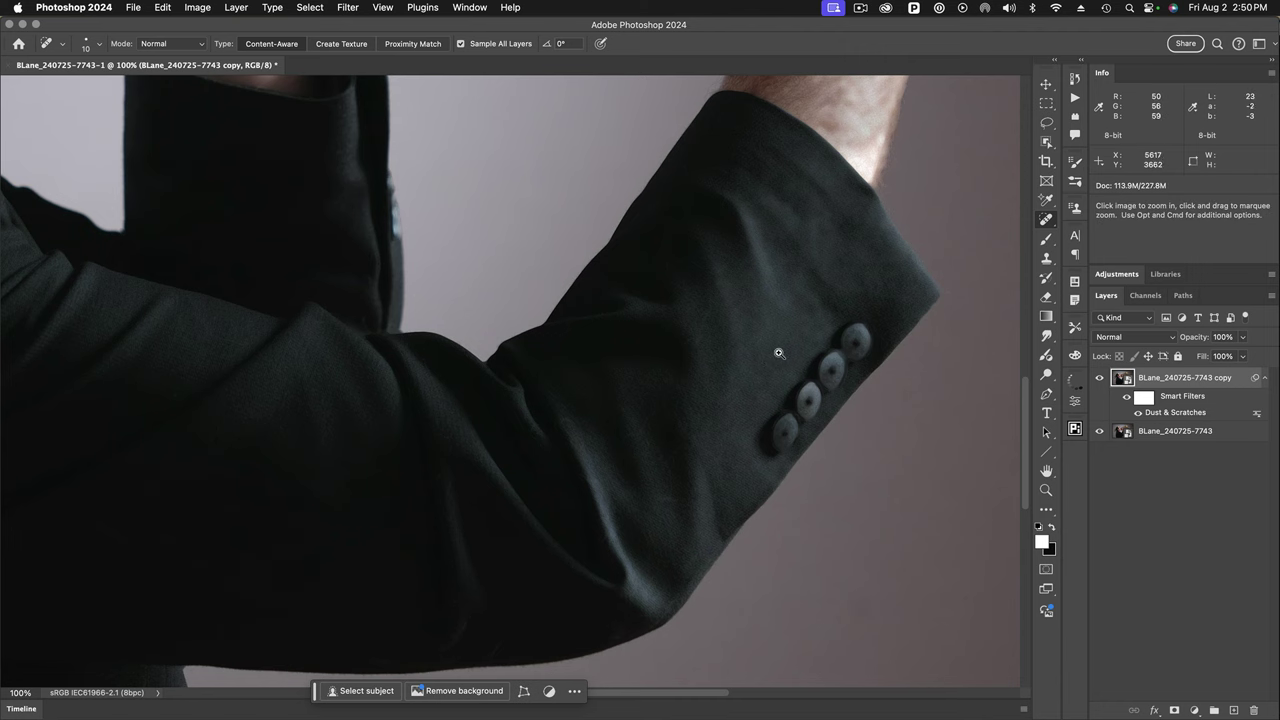
pyautogui.scroll(1, 773, 359)
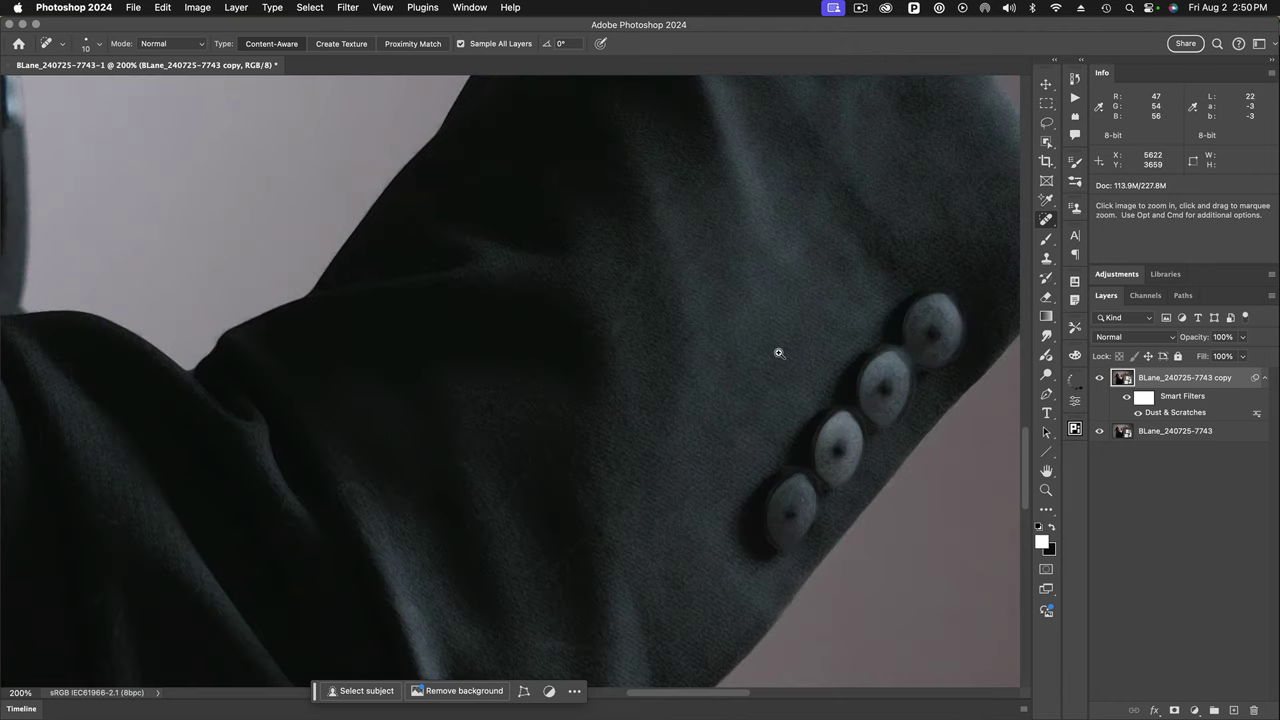
pyautogui.click(1147, 338)
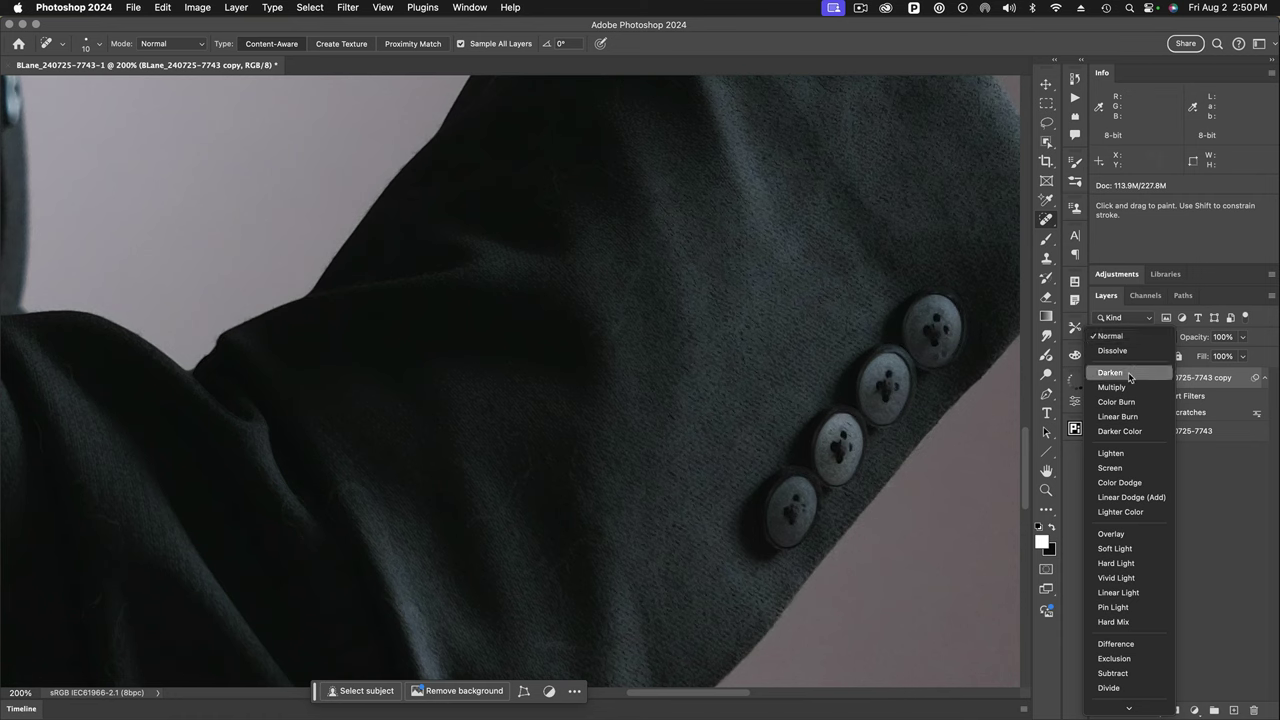
pyautogui.click(1130, 377)
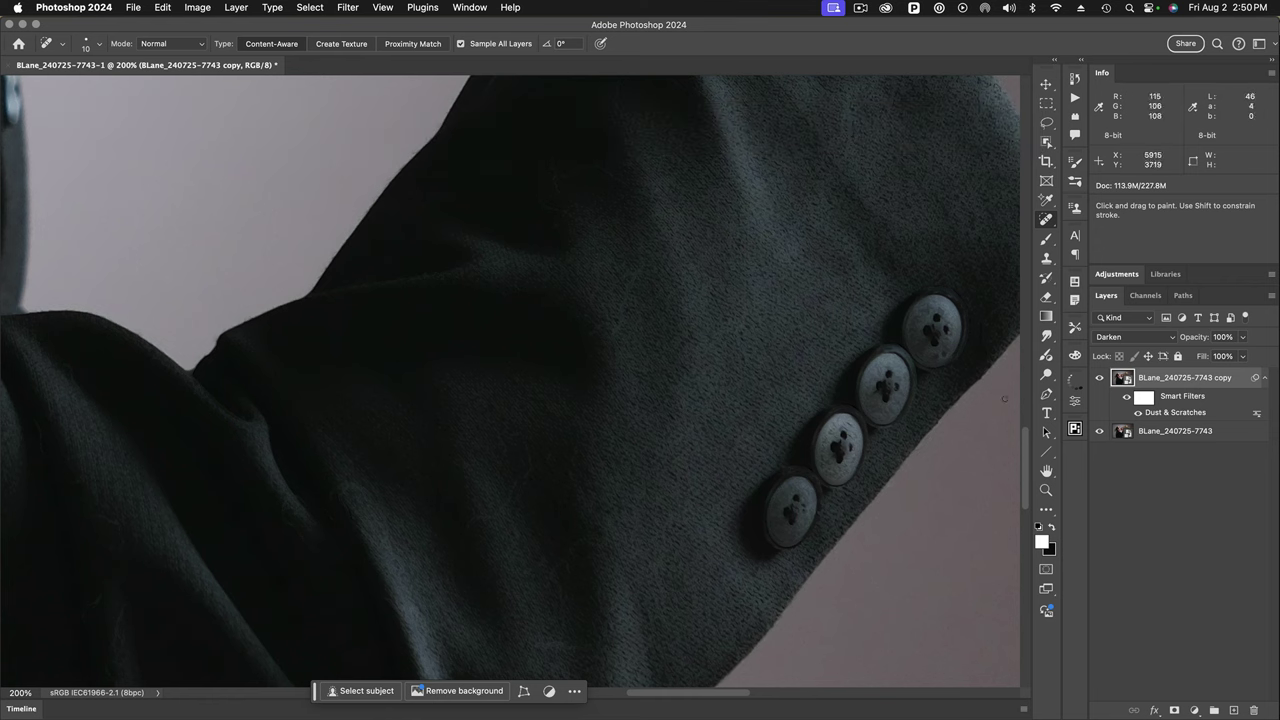
# Compare the jacket with the filtered layer hidden and shown, then zoom out.
pyautogui.click(1101, 380)
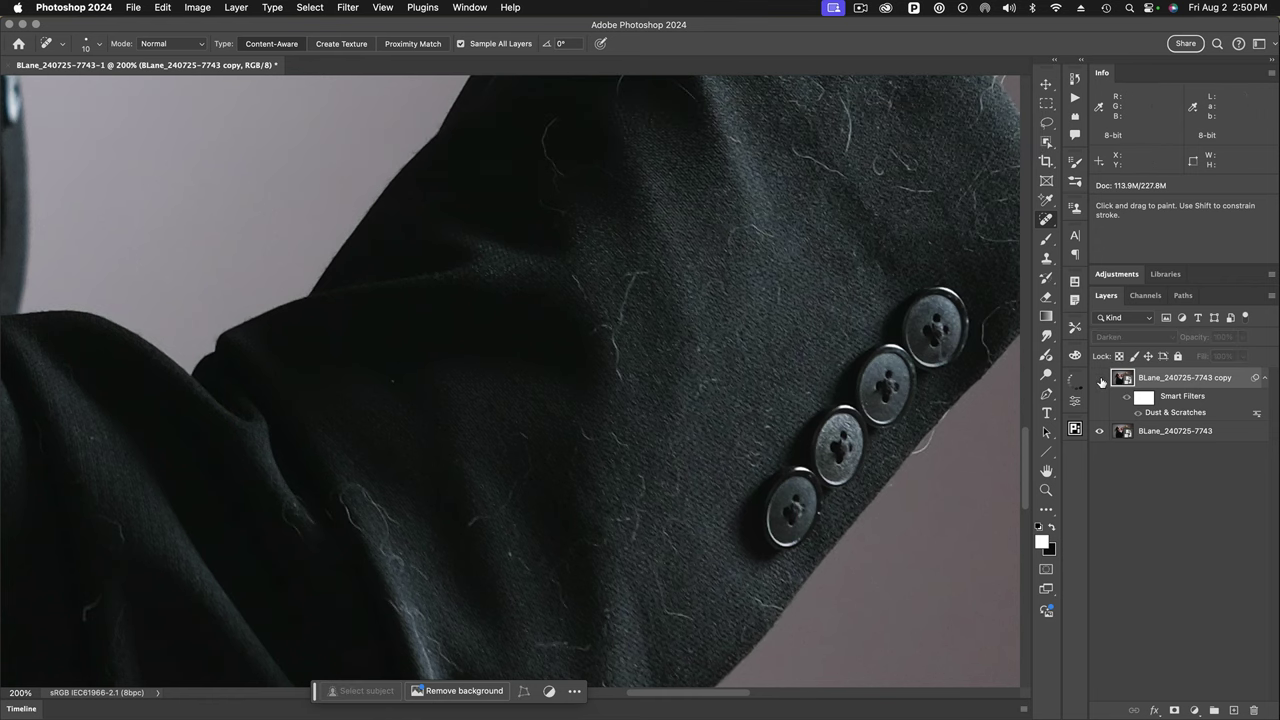
pyautogui.click(1101, 380)
pyautogui.click(1101, 380)
pyautogui.click(1101, 380)
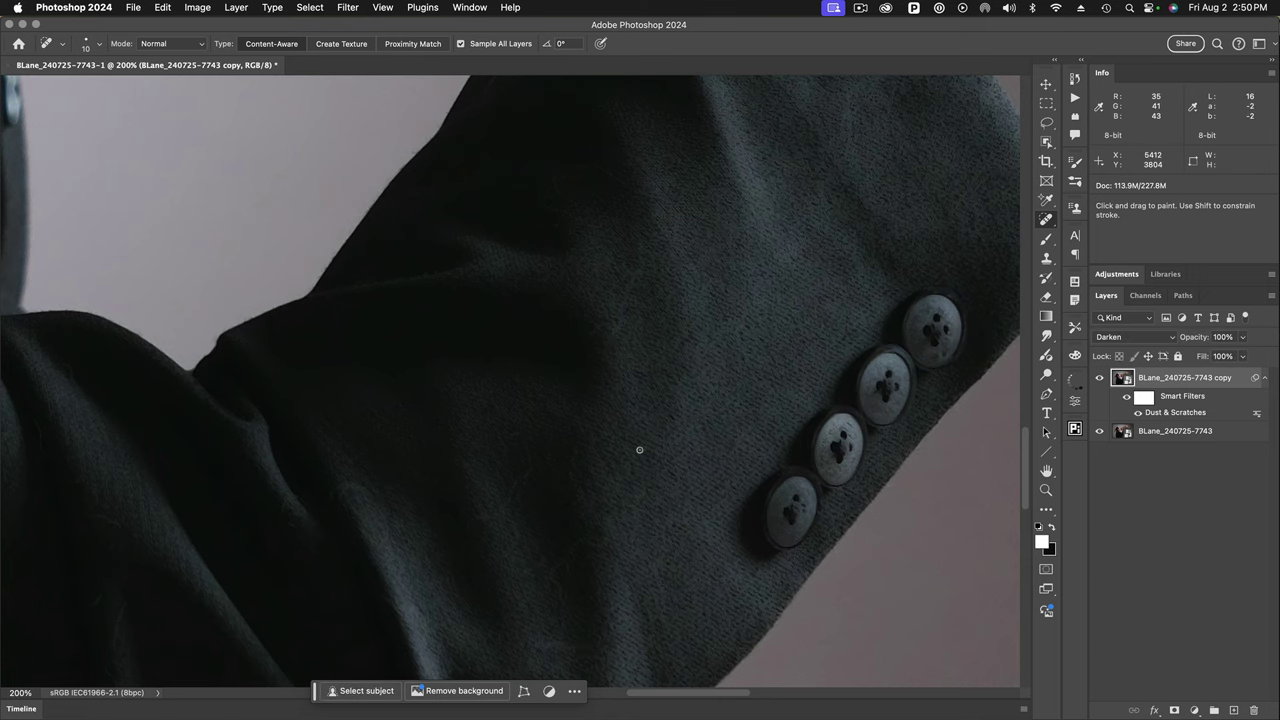
pyautogui.press('super+minus')
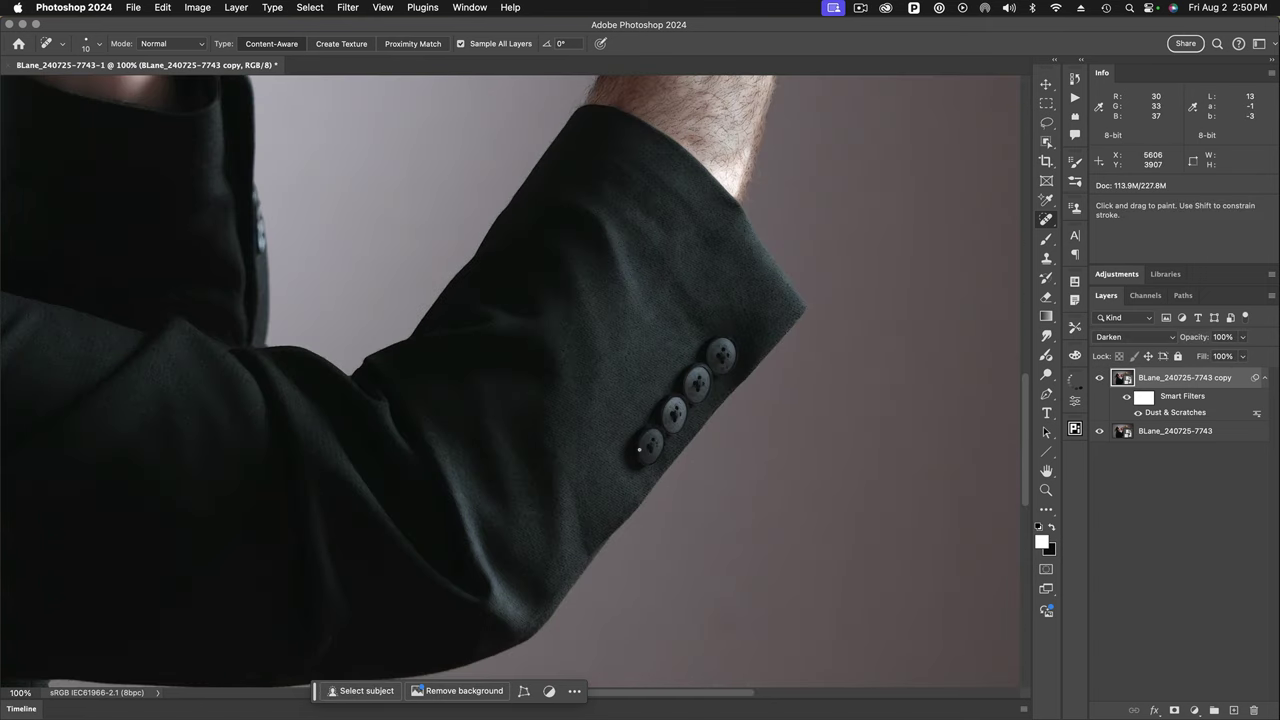
# Add a black hide-all mask to the filtered copy layer.
pyautogui.moveTo(641, 447); pyautogui.dragTo(726, 444)
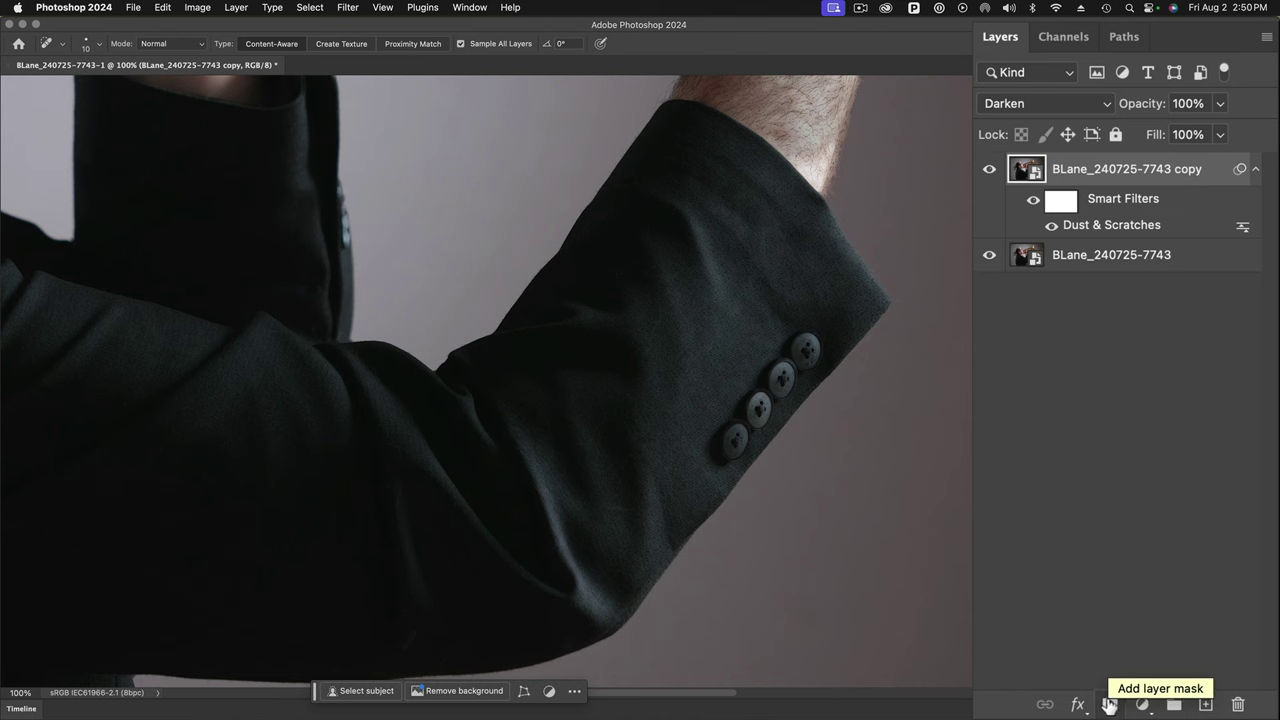
pyautogui.keyDown('alt'); pyautogui.click(1108, 704); pyautogui.keyUp('alt')
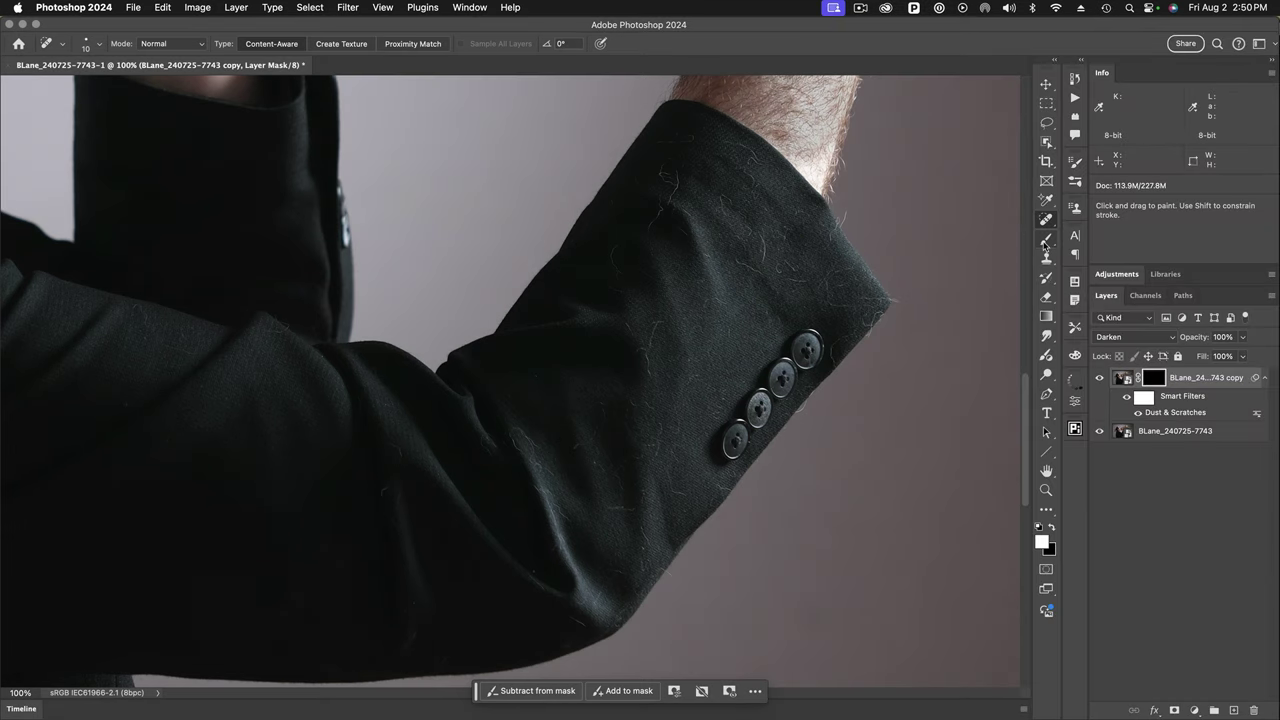
pyautogui.click(1046, 241)
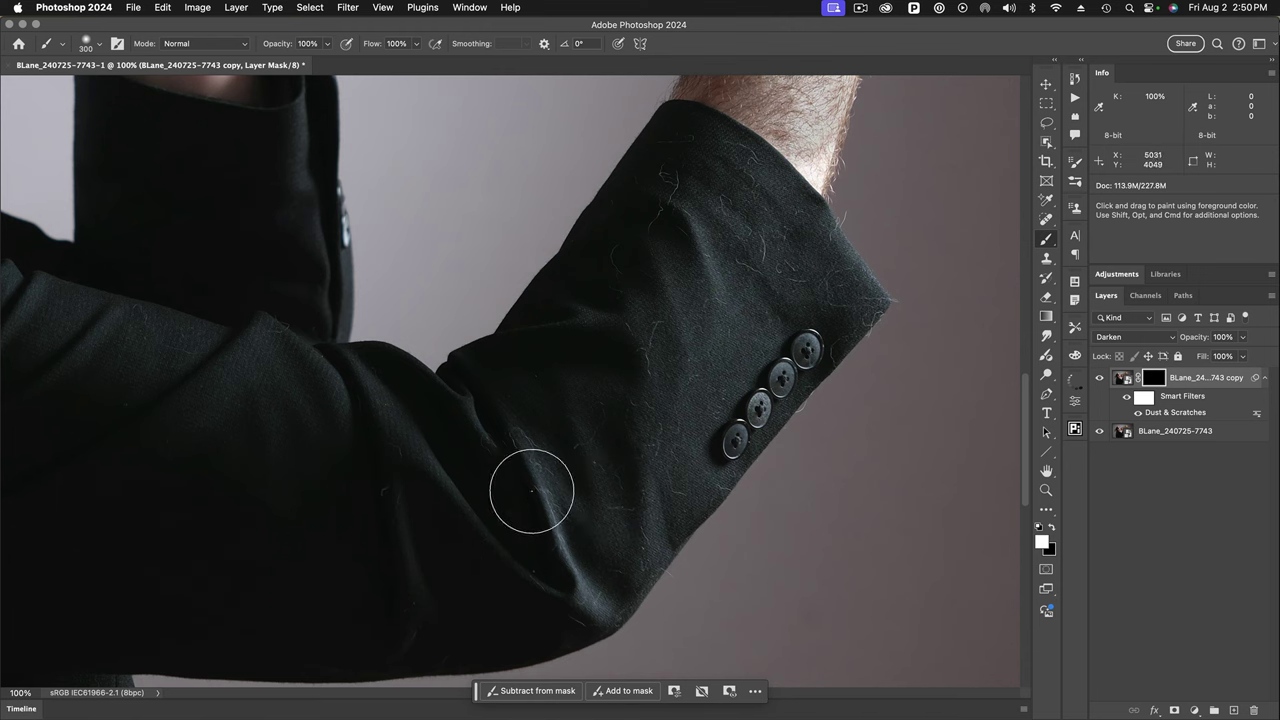
# Paint white on the mask with a 175 brush along the cuff, buttons and lower sleeve.
pyautogui.press('[')
pyautogui.press('[')
pyautogui.press('[')
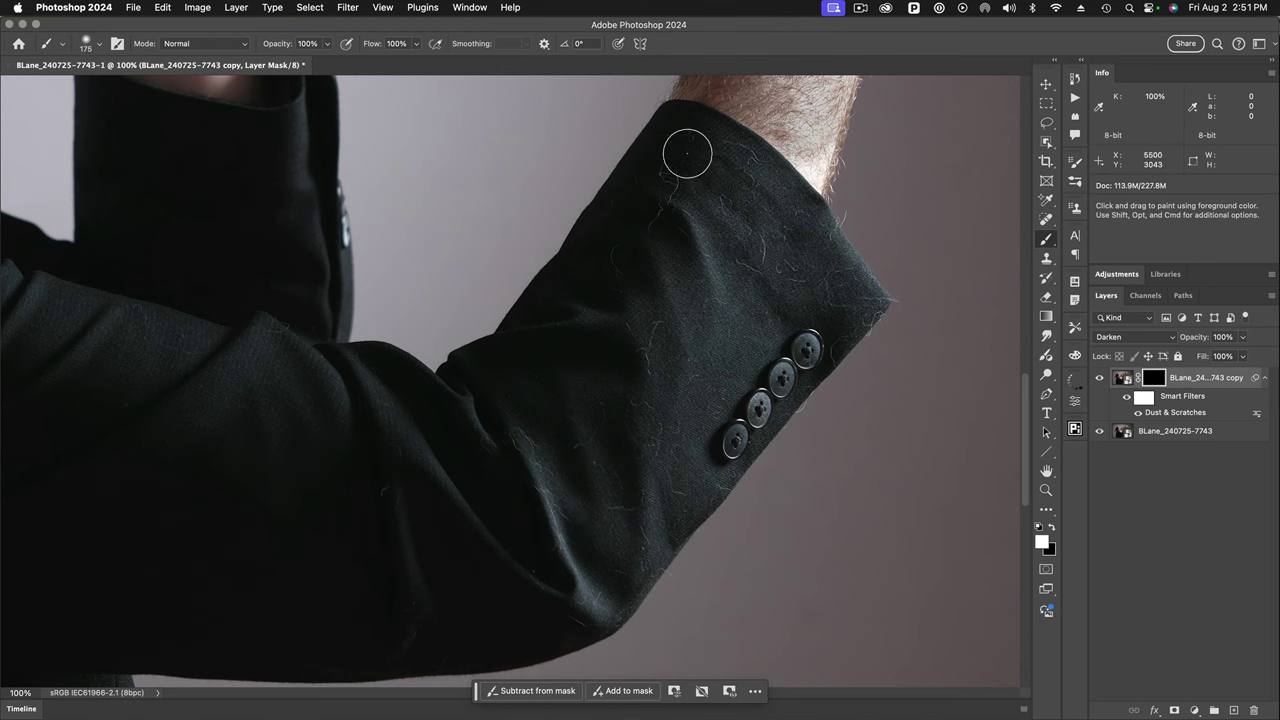
pyautogui.click(677, 218)
pyautogui.moveTo(700, 137)
pyautogui.mouseDown()
pyautogui.moveTo(777, 200)
pyautogui.moveTo(839, 290)
pyautogui.moveTo(799, 230)
pyautogui.moveTo(836, 242)
pyautogui.moveTo(855, 228)
pyautogui.moveTo(834, 274)
pyautogui.moveTo(894, 314)
pyautogui.moveTo(850, 362)
pyautogui.moveTo(860, 333)
pyautogui.moveTo(795, 281)
pyautogui.moveTo(734, 286)
pyautogui.moveTo(731, 231)
pyautogui.moveTo(713, 210)
pyautogui.moveTo(723, 203)
pyautogui.moveTo(658, 306)
pyautogui.moveTo(725, 311)
pyautogui.moveTo(697, 352)
pyautogui.moveTo(795, 290)
pyautogui.moveTo(689, 403)
pyautogui.moveTo(700, 386)
pyautogui.moveTo(646, 401)
pyautogui.mouseUp()
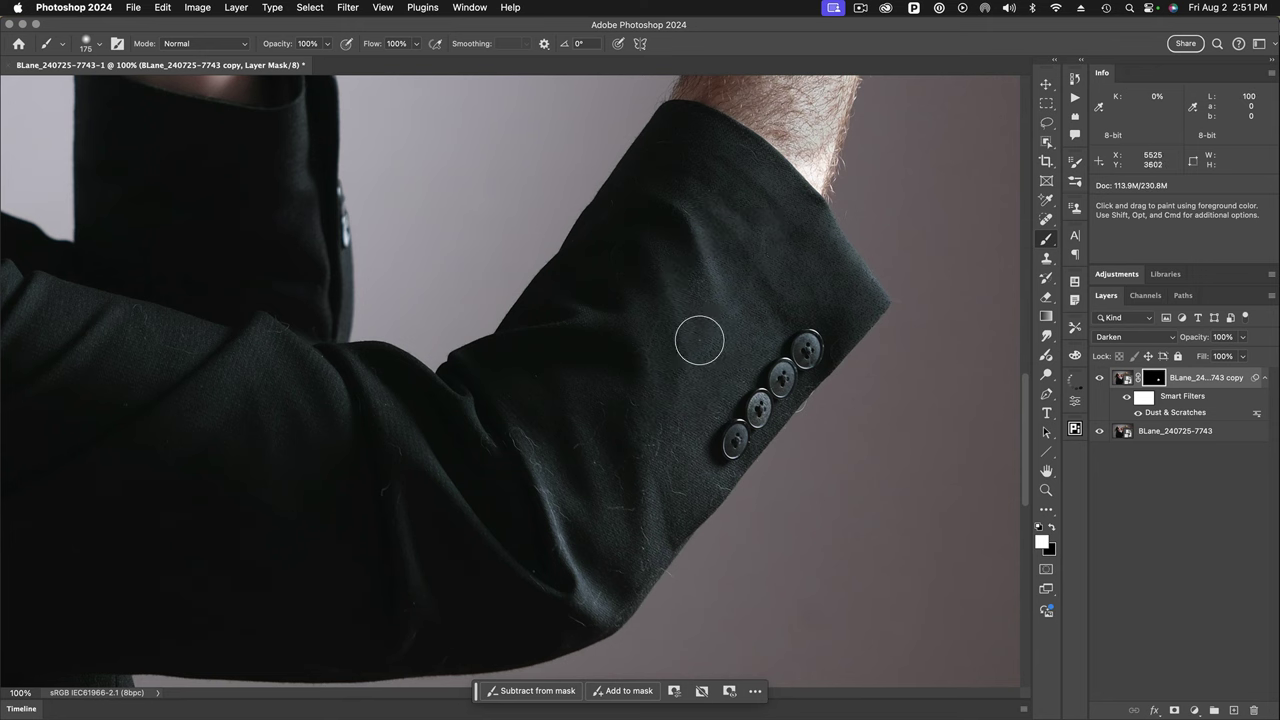
pyautogui.moveTo(715, 359)
pyautogui.mouseDown()
pyautogui.moveTo(679, 449)
pyautogui.moveTo(691, 490)
pyautogui.moveTo(758, 485)
pyautogui.moveTo(784, 446)
pyautogui.mouseUp()
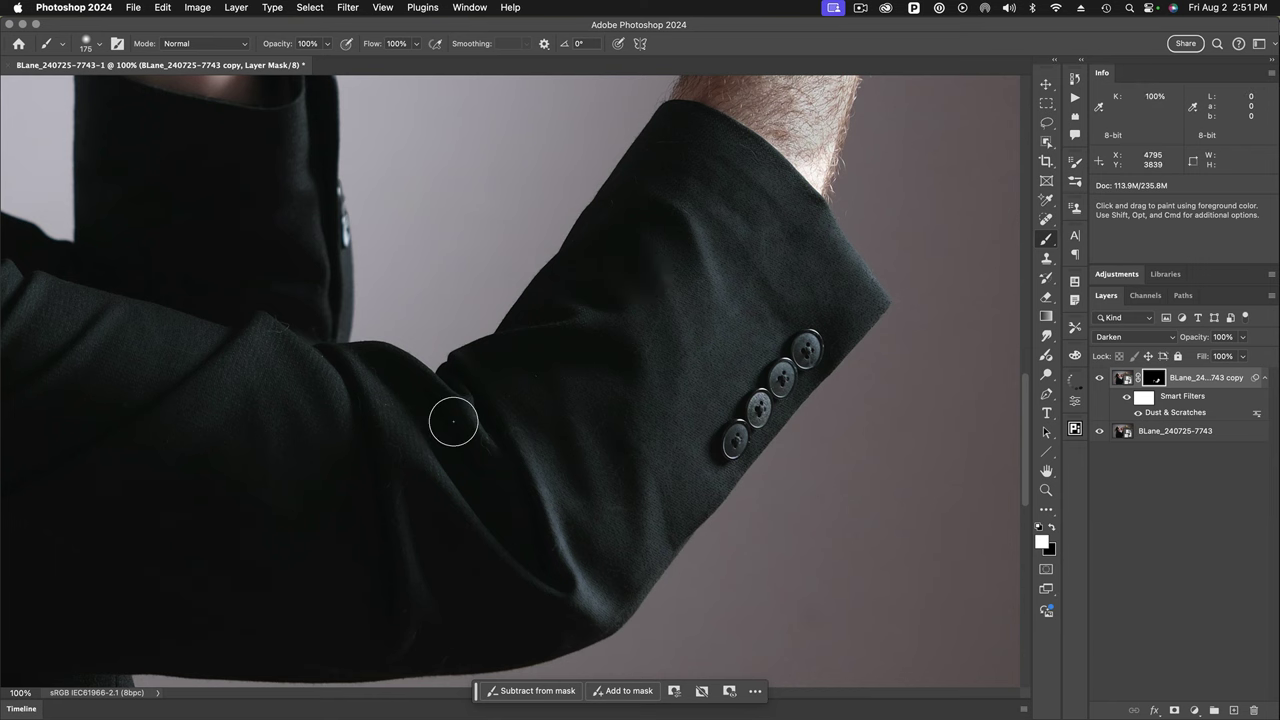
pyautogui.moveTo(453, 422)
pyautogui.mouseDown()
pyautogui.moveTo(546, 383)
pyautogui.moveTo(609, 480)
pyautogui.moveTo(600, 506)
pyautogui.moveTo(623, 491)
pyautogui.mouseUp()
# Show the layer mask as a red rubylith overlay and fill missed spots on the upper sleeve.
pyautogui.click(1146, 296)
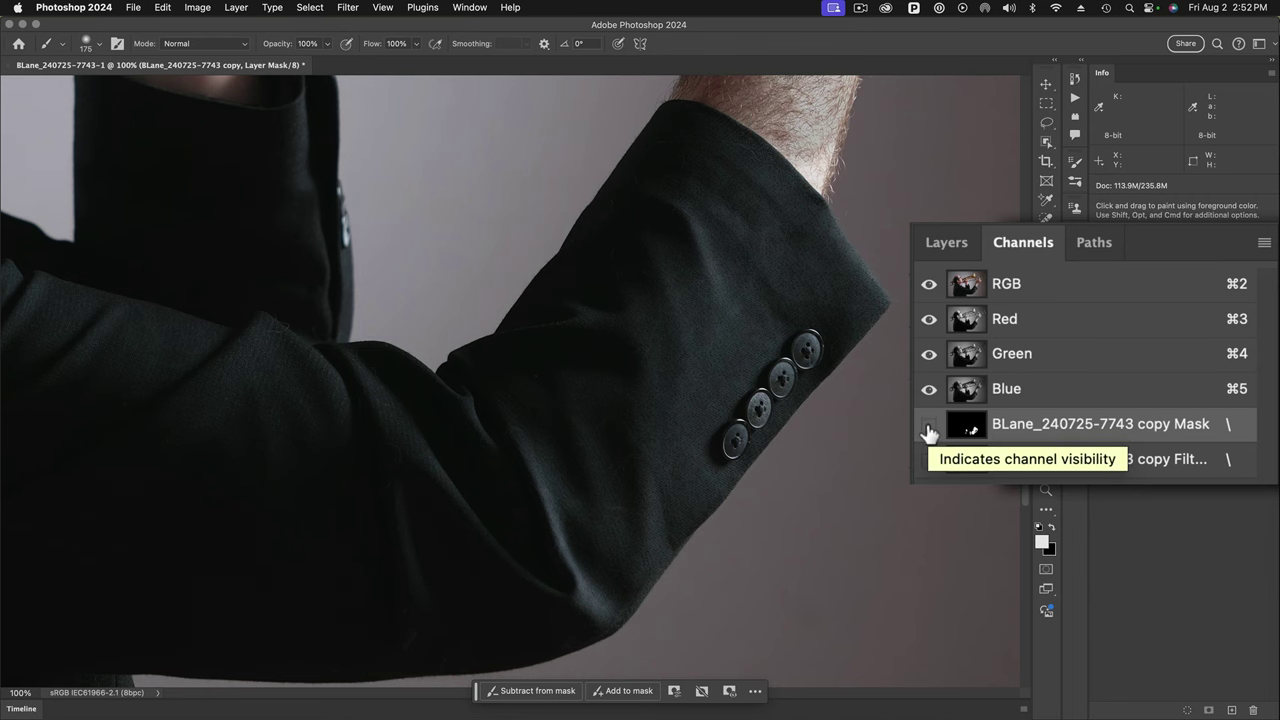
pyautogui.click(929, 425)
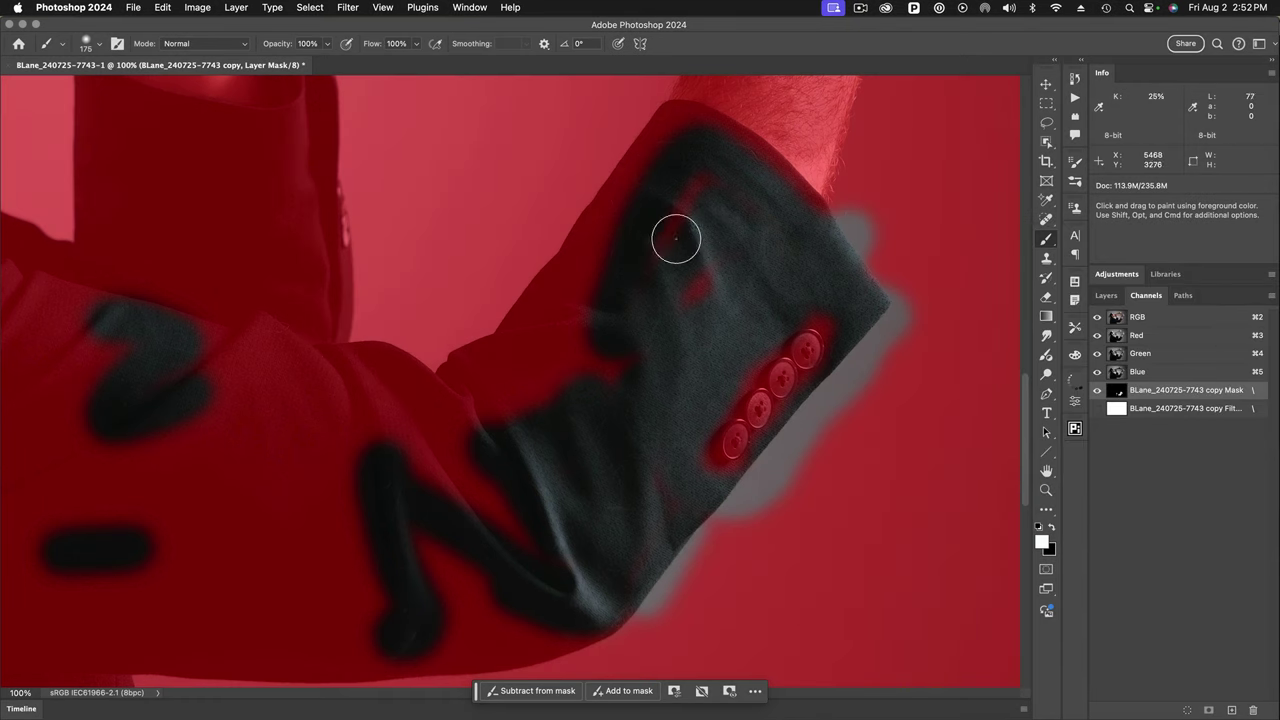
pyautogui.moveTo(676, 238)
pyautogui.mouseDown()
pyautogui.moveTo(691, 240)
pyautogui.moveTo(706, 189)
pyautogui.moveTo(654, 294)
pyautogui.moveTo(675, 333)
pyautogui.moveTo(689, 143)
pyautogui.moveTo(497, 371)
pyautogui.moveTo(634, 329)
pyautogui.mouseUp()
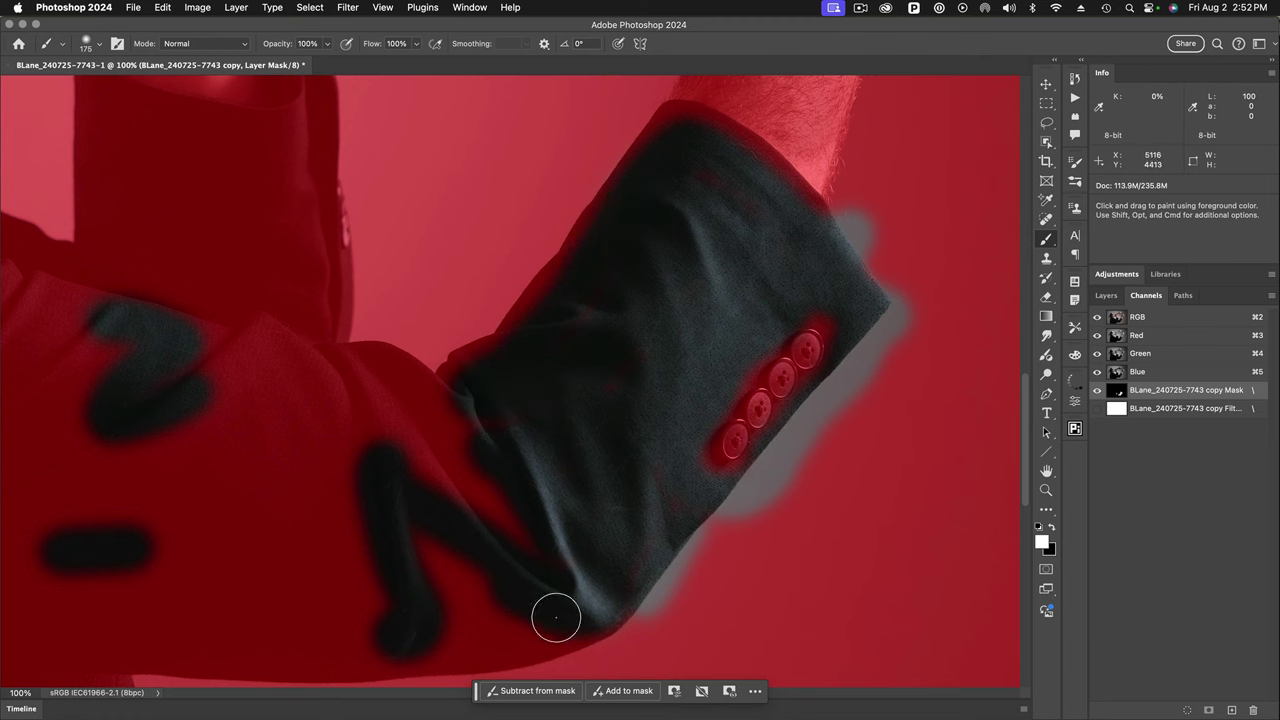
# Paint white on the mask along the lower sleeve, arm, shoulder edge and below the arm.
pyautogui.moveTo(556, 617)
pyautogui.mouseDown()
pyautogui.moveTo(511, 641)
pyautogui.moveTo(396, 636)
pyautogui.moveTo(434, 617)
pyautogui.moveTo(426, 564)
pyautogui.moveTo(441, 548)
pyautogui.moveTo(524, 577)
pyautogui.moveTo(436, 531)
pyautogui.moveTo(474, 467)
pyautogui.moveTo(481, 418)
pyautogui.moveTo(506, 393)
pyautogui.moveTo(434, 394)
pyautogui.moveTo(257, 351)
pyautogui.moveTo(190, 358)
pyautogui.moveTo(230, 359)
pyautogui.moveTo(208, 378)
pyautogui.moveTo(379, 438)
pyautogui.moveTo(766, 345)
pyautogui.mouseUp()
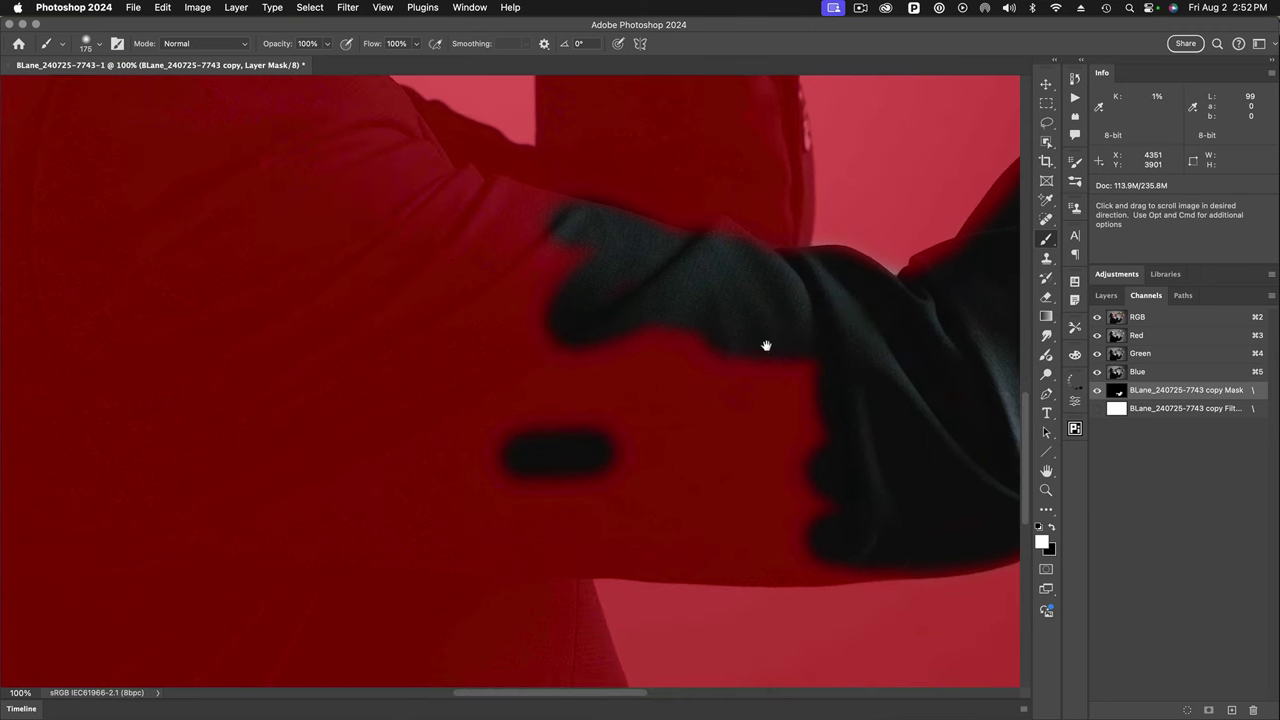
pyautogui.moveTo(591, 311)
pyautogui.mouseDown()
pyautogui.moveTo(533, 419)
pyautogui.moveTo(622, 350)
pyautogui.moveTo(796, 364)
pyautogui.moveTo(716, 346)
pyautogui.moveTo(711, 385)
pyautogui.moveTo(680, 408)
pyautogui.moveTo(660, 373)
pyautogui.moveTo(541, 452)
pyautogui.moveTo(803, 396)
pyautogui.moveTo(581, 435)
pyautogui.moveTo(727, 457)
pyautogui.moveTo(609, 475)
pyautogui.moveTo(663, 503)
pyautogui.moveTo(514, 507)
pyautogui.moveTo(601, 526)
pyautogui.moveTo(542, 539)
pyautogui.moveTo(812, 550)
pyautogui.moveTo(909, 537)
pyautogui.moveTo(734, 527)
pyautogui.moveTo(746, 461)
pyautogui.moveTo(810, 433)
pyautogui.mouseUp()
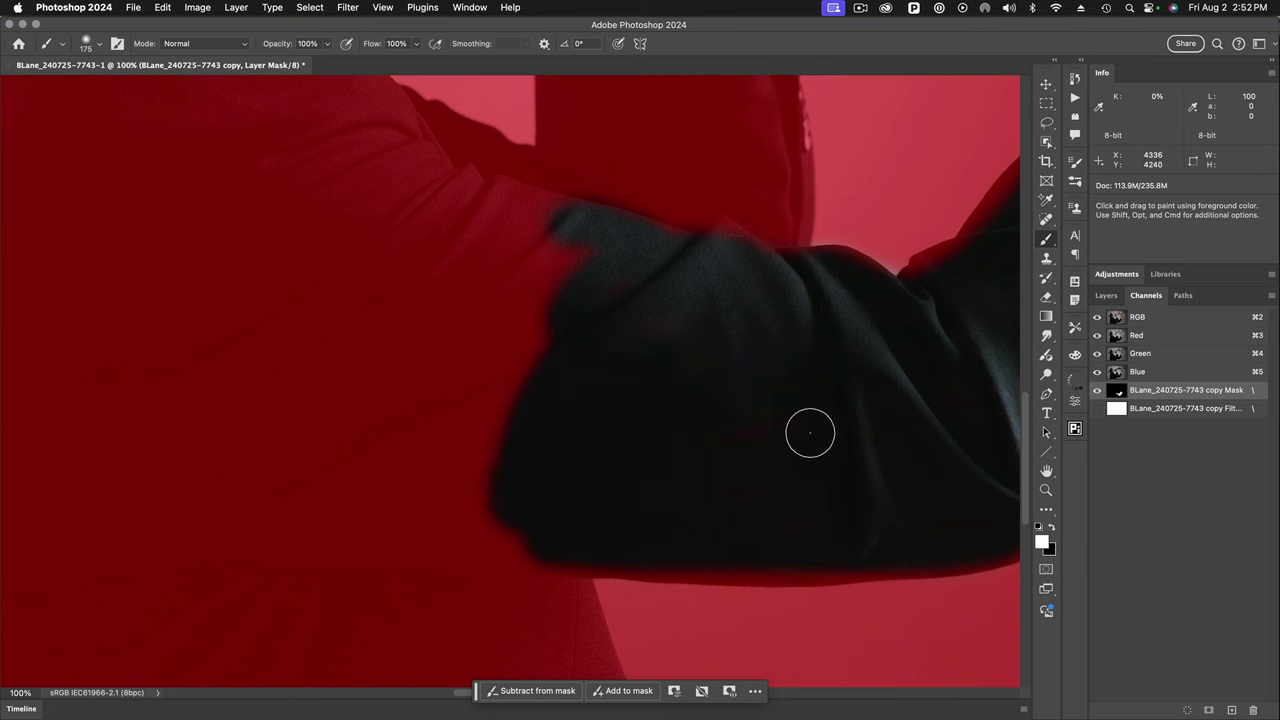
pyautogui.scroll(5, 614, 506)
pyautogui.hscroll(-3, 614, 506)
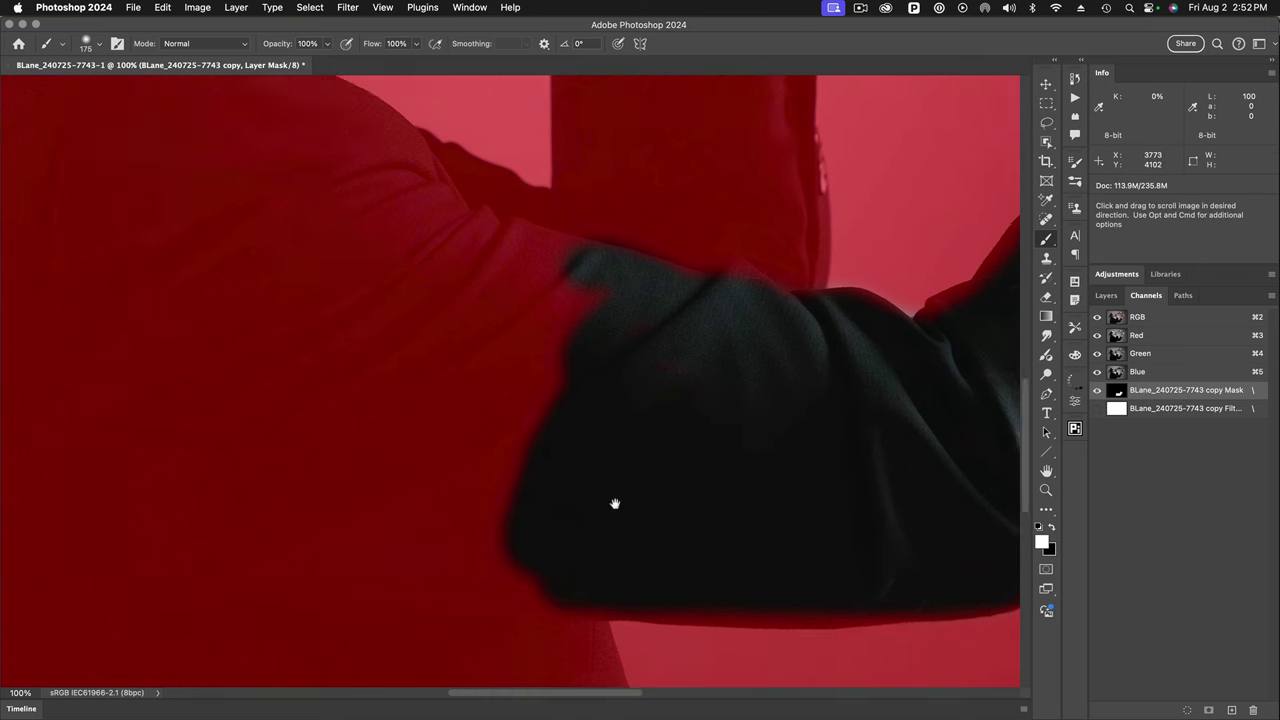
pyautogui.moveTo(198, 138)
pyautogui.mouseDown()
pyautogui.moveTo(387, 209)
pyautogui.moveTo(451, 262)
pyautogui.moveTo(491, 322)
pyautogui.moveTo(675, 391)
pyautogui.moveTo(685, 412)
pyautogui.moveTo(359, 326)
pyautogui.moveTo(724, 477)
pyautogui.moveTo(520, 418)
pyautogui.mouseUp()
pyautogui.moveTo(648, 441)
pyautogui.mouseDown()
pyautogui.moveTo(554, 621)
pyautogui.moveTo(538, 451)
pyautogui.moveTo(528, 497)
pyautogui.moveTo(474, 476)
pyautogui.moveTo(460, 456)
pyautogui.moveTo(518, 497)
pyautogui.moveTo(315, 364)
pyautogui.moveTo(282, 289)
pyautogui.moveTo(415, 298)
pyautogui.moveTo(320, 250)
pyautogui.moveTo(456, 327)
pyautogui.moveTo(369, 251)
pyautogui.moveTo(251, 272)
pyautogui.moveTo(315, 230)
pyautogui.moveTo(227, 213)
pyautogui.moveTo(282, 194)
pyautogui.moveTo(213, 178)
pyautogui.moveTo(200, 206)
pyautogui.moveTo(423, 386)
pyautogui.mouseUp()
# Paint white on the mask along the jacket collar and lower shoulder, then pan back to the cuff.
pyautogui.moveTo(145, 210)
pyautogui.mouseDown()
pyautogui.moveTo(264, 216)
pyautogui.moveTo(409, 297)
pyautogui.mouseUp()
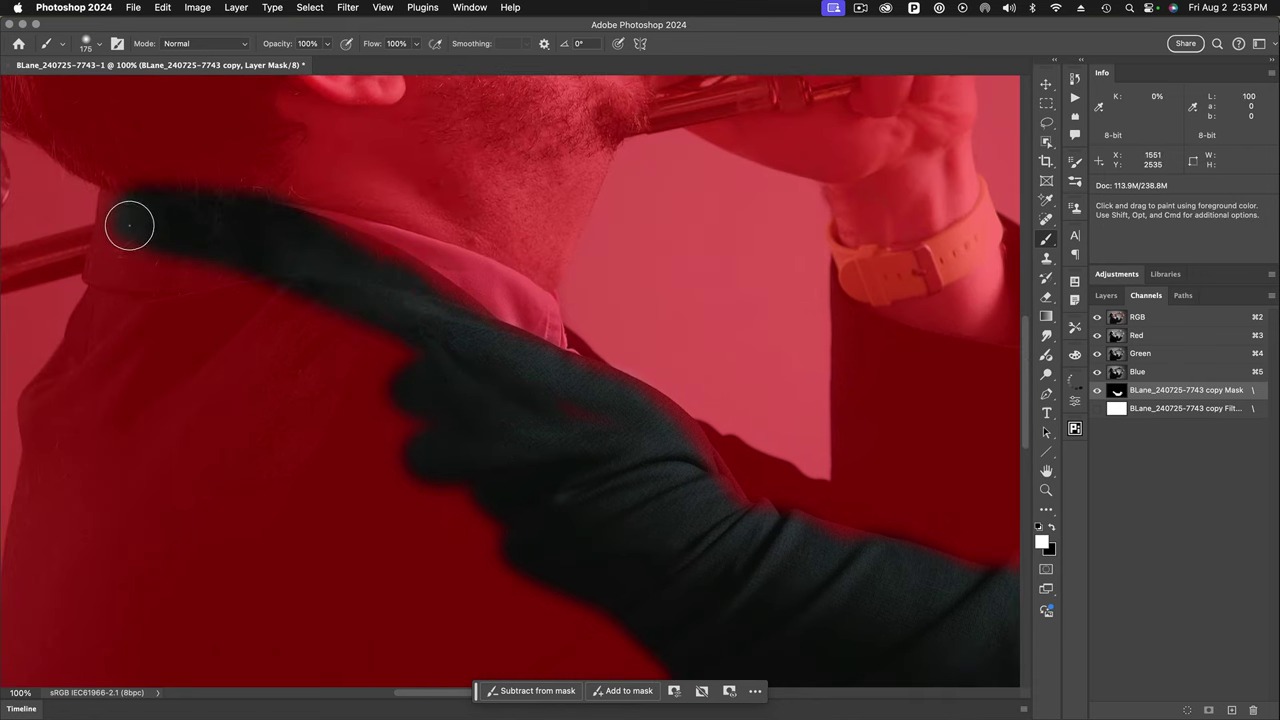
pyautogui.moveTo(131, 223)
pyautogui.mouseDown()
pyautogui.moveTo(115, 283)
pyautogui.moveTo(208, 258)
pyautogui.moveTo(99, 274)
pyautogui.moveTo(371, 327)
pyautogui.moveTo(159, 314)
pyautogui.moveTo(192, 289)
pyautogui.moveTo(91, 324)
pyautogui.moveTo(101, 295)
pyautogui.moveTo(42, 425)
pyautogui.moveTo(65, 375)
pyautogui.moveTo(54, 368)
pyautogui.moveTo(38, 456)
pyautogui.moveTo(179, 296)
pyautogui.moveTo(73, 463)
pyautogui.moveTo(132, 343)
pyautogui.moveTo(63, 437)
pyautogui.moveTo(181, 338)
pyautogui.moveTo(299, 346)
pyautogui.moveTo(247, 273)
pyautogui.moveTo(324, 305)
pyautogui.moveTo(446, 389)
pyautogui.moveTo(120, 392)
pyautogui.moveTo(142, 373)
pyautogui.moveTo(222, 354)
pyautogui.moveTo(108, 474)
pyautogui.moveTo(400, 433)
pyautogui.moveTo(176, 427)
pyautogui.moveTo(261, 438)
pyautogui.moveTo(305, 461)
pyautogui.moveTo(521, 474)
pyautogui.moveTo(386, 441)
pyautogui.moveTo(523, 410)
pyautogui.moveTo(642, 479)
pyautogui.moveTo(523, 536)
pyautogui.moveTo(266, 497)
pyautogui.moveTo(275, 480)
pyautogui.moveTo(229, 514)
pyautogui.moveTo(170, 493)
pyautogui.moveTo(84, 520)
pyautogui.moveTo(59, 494)
pyautogui.mouseUp()
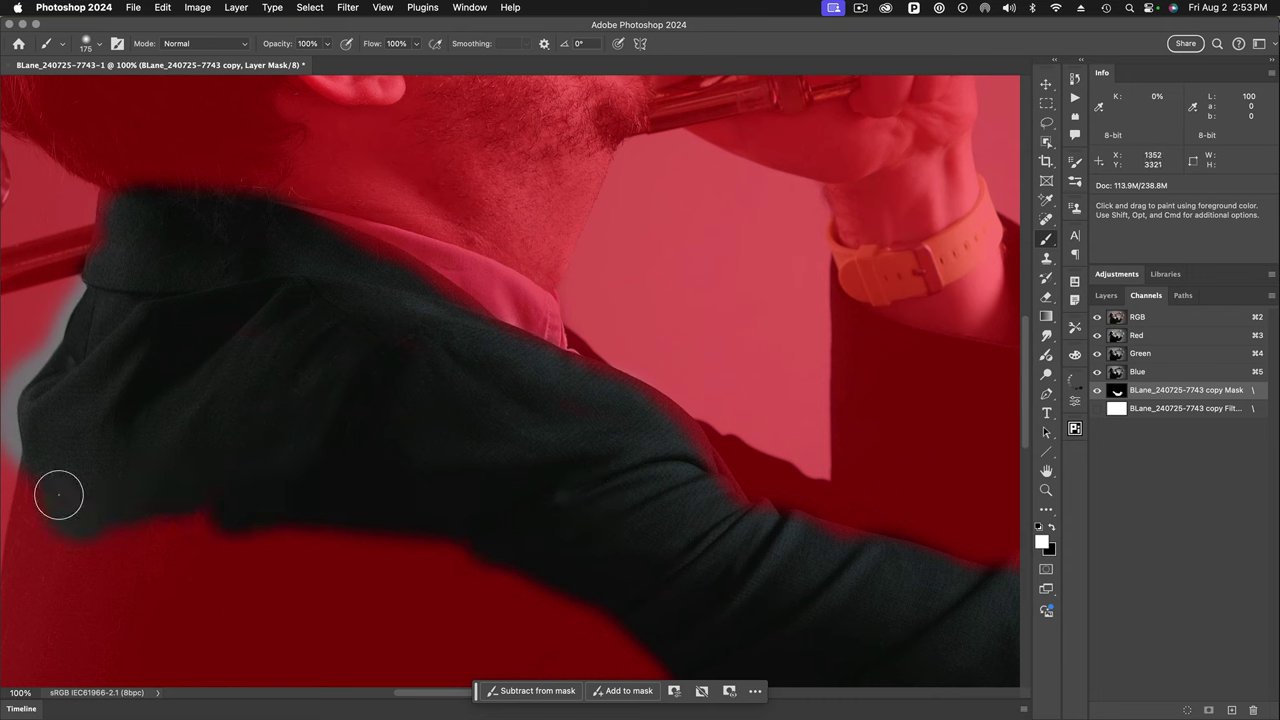
pyautogui.moveTo(40, 570)
pyautogui.mouseDown()
pyautogui.moveTo(74, 501)
pyautogui.moveTo(41, 633)
pyautogui.moveTo(95, 530)
pyautogui.moveTo(174, 494)
pyautogui.moveTo(186, 554)
pyautogui.moveTo(150, 578)
pyautogui.moveTo(186, 540)
pyautogui.moveTo(174, 528)
pyautogui.moveTo(500, 584)
pyautogui.moveTo(337, 557)
pyautogui.moveTo(329, 536)
pyautogui.moveTo(537, 535)
pyautogui.moveTo(186, 587)
pyautogui.moveTo(501, 615)
pyautogui.moveTo(316, 619)
pyautogui.moveTo(232, 512)
pyautogui.moveTo(108, 566)
pyautogui.moveTo(159, 539)
pyautogui.moveTo(82, 640)
pyautogui.moveTo(450, 624)
pyautogui.moveTo(132, 638)
pyautogui.moveTo(663, 646)
pyautogui.mouseUp()
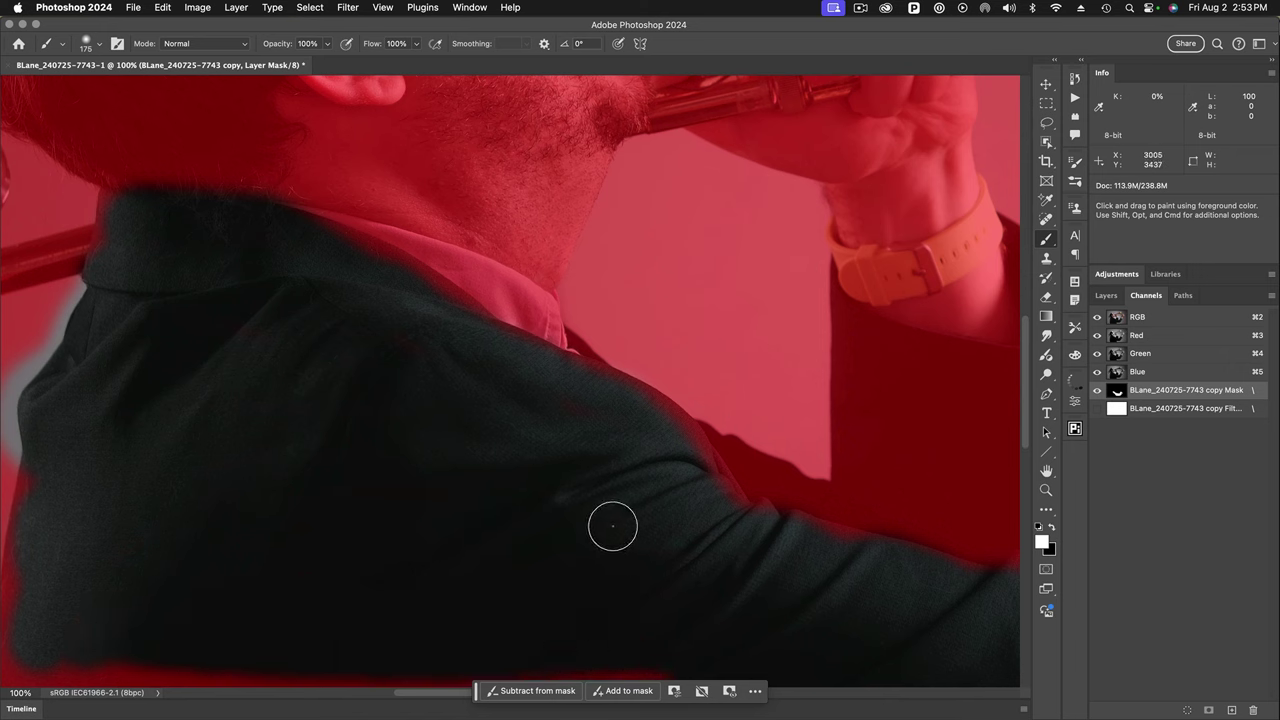
pyautogui.scroll(-8, 571, 517)
pyautogui.hscroll(10, 571, 517)
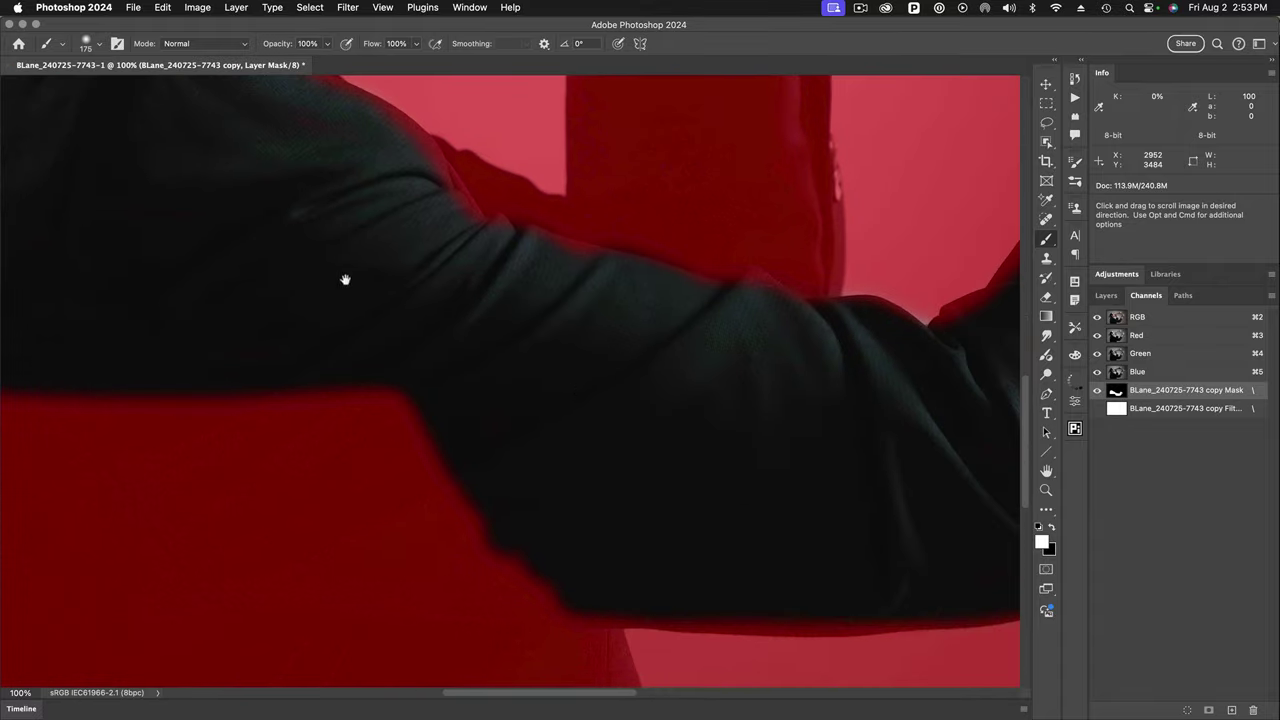
pyautogui.moveTo(794, 478); pyautogui.dragTo(460, 471)
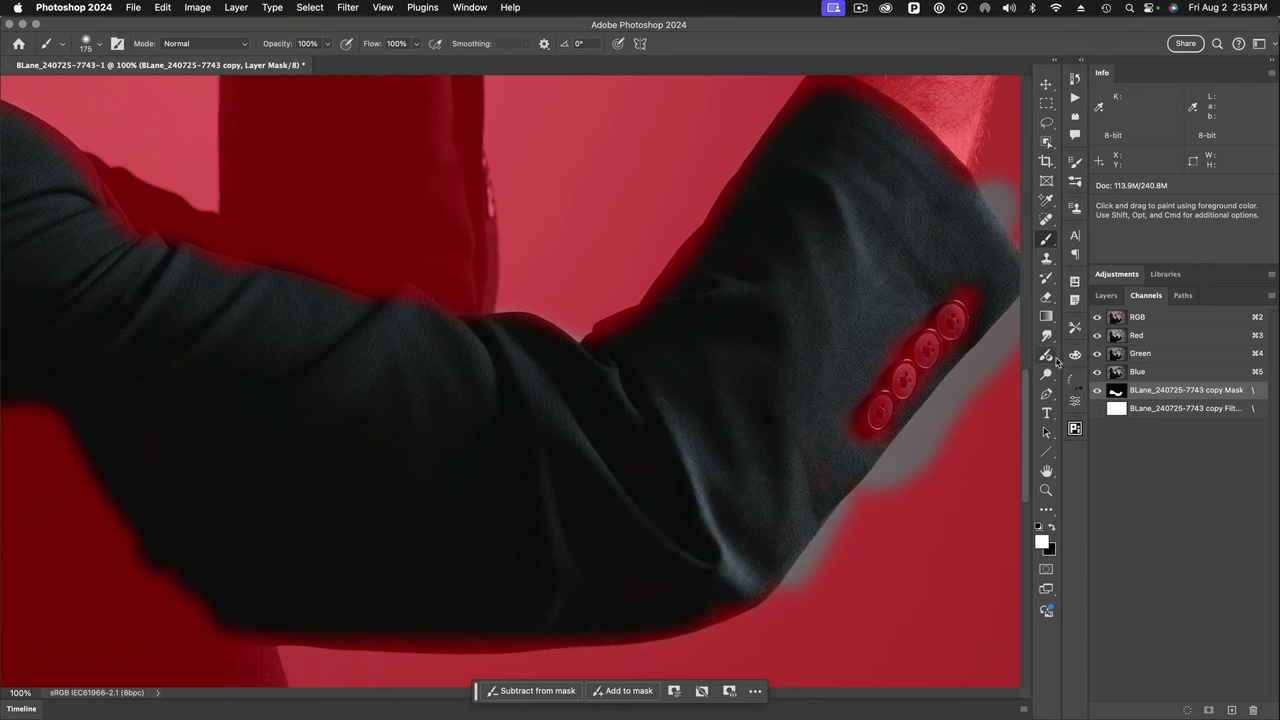
# Hide the red mask overlay, target the layer image, and toggle the cleaned layer to compare with the original.
pyautogui.click(1097, 390)
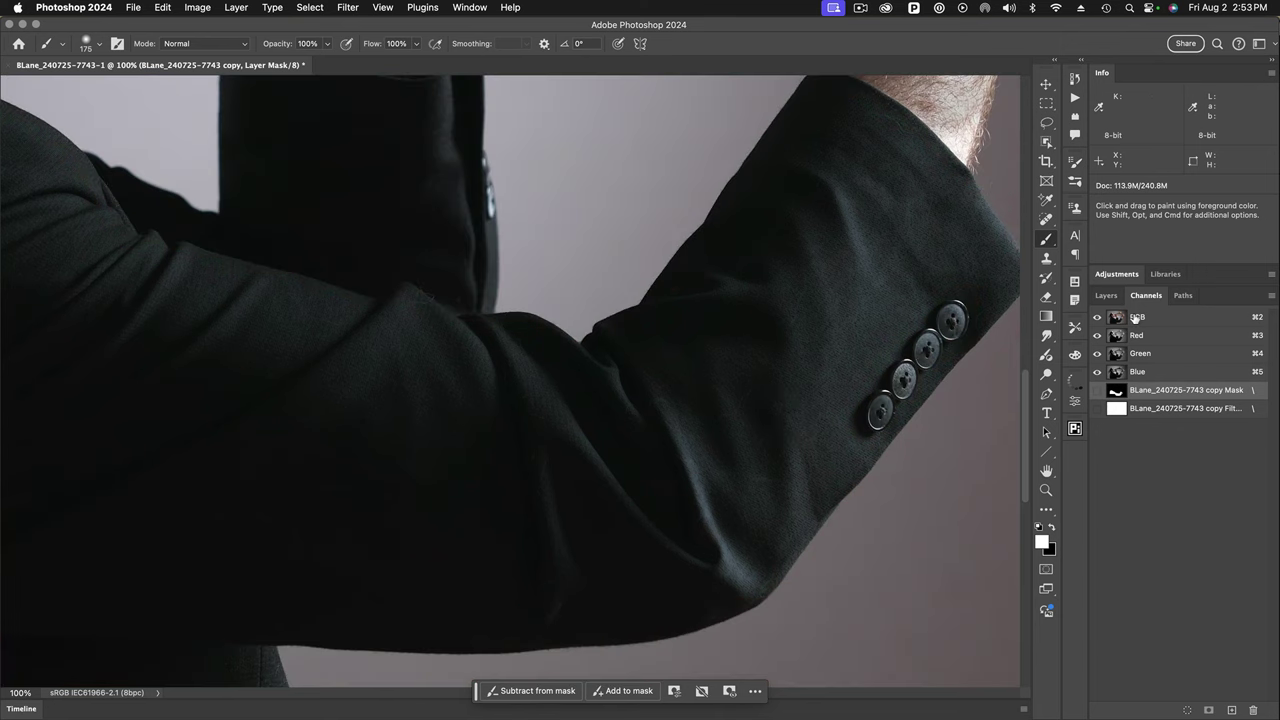
pyautogui.click(1106, 296)
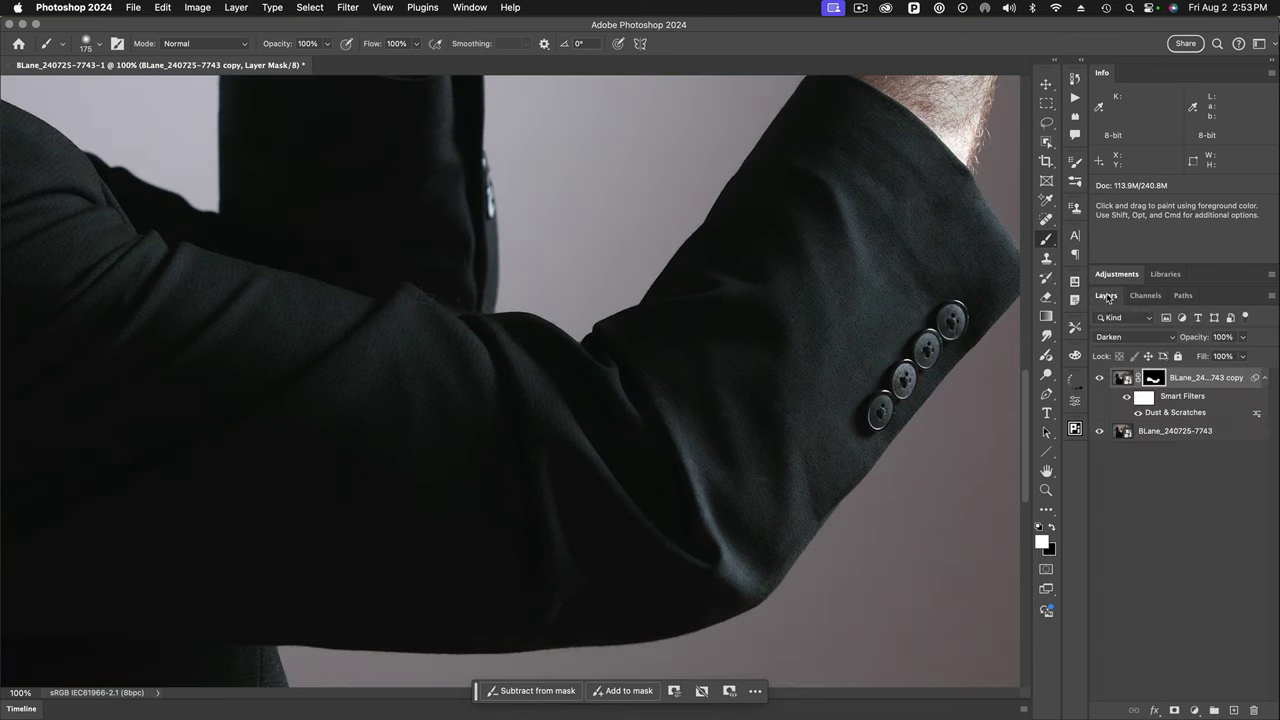
pyautogui.click(1121, 378)
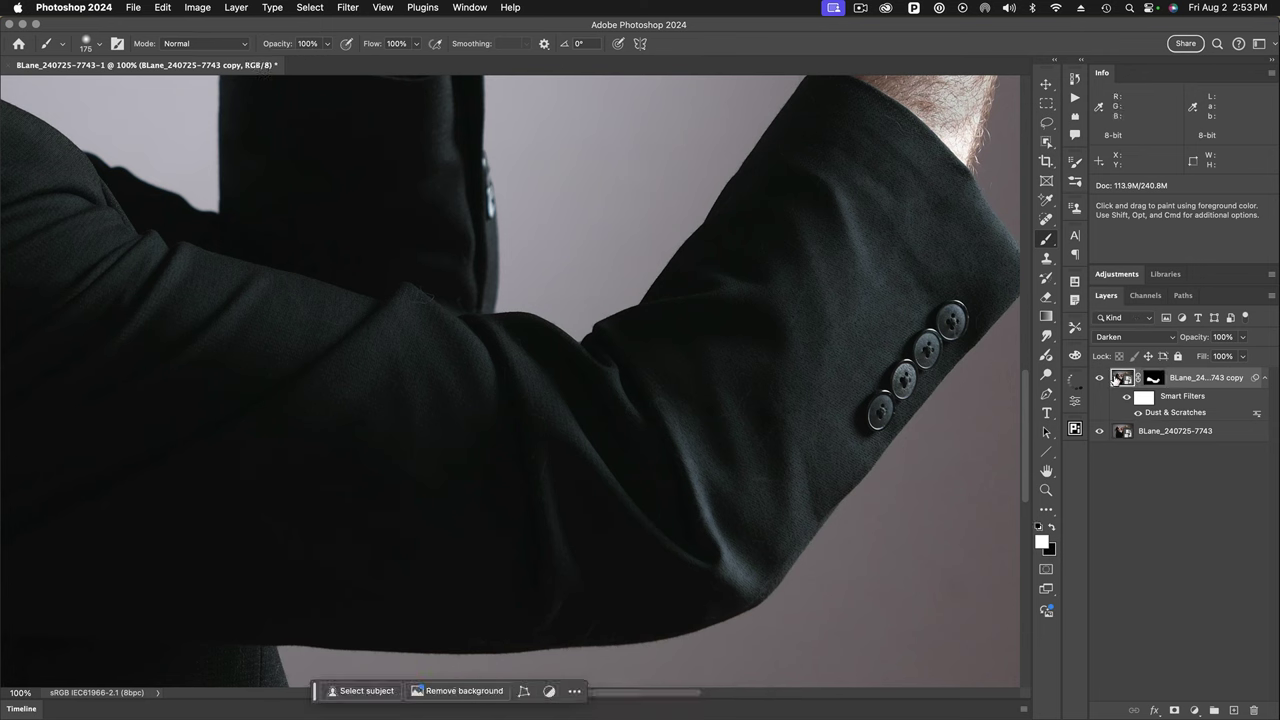
pyautogui.click(1100, 379)
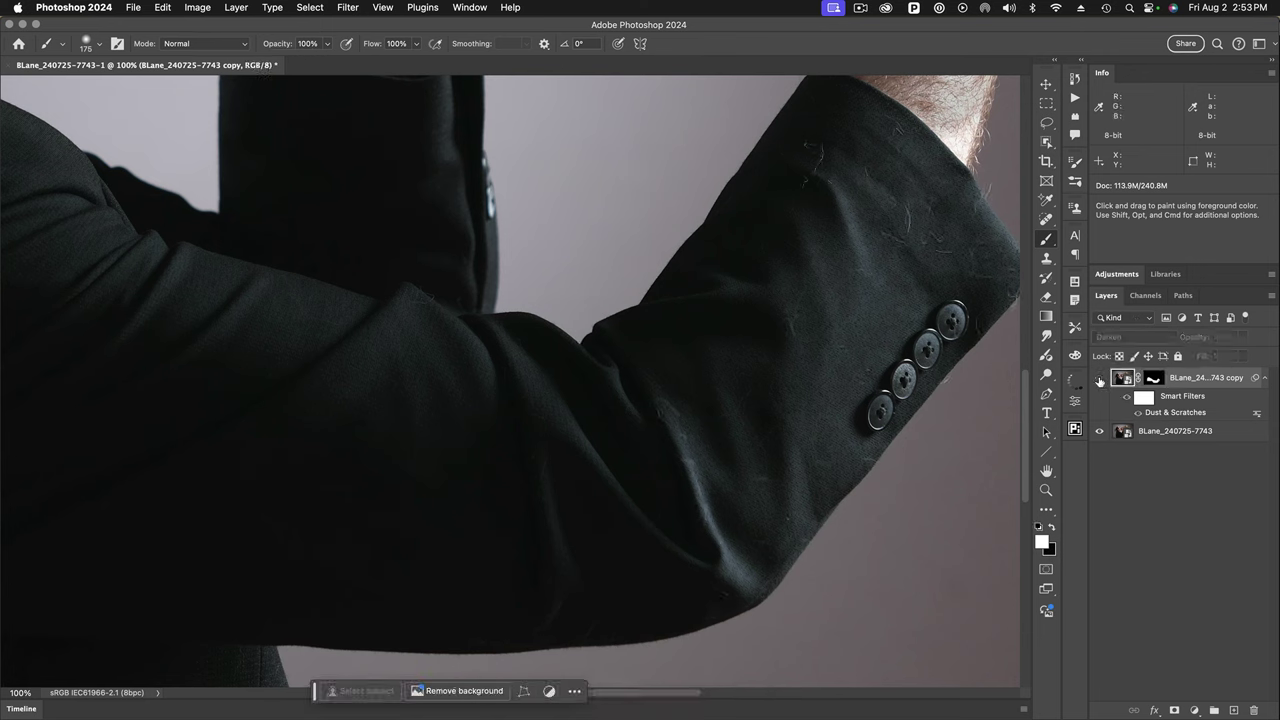
pyautogui.click(1100, 379)
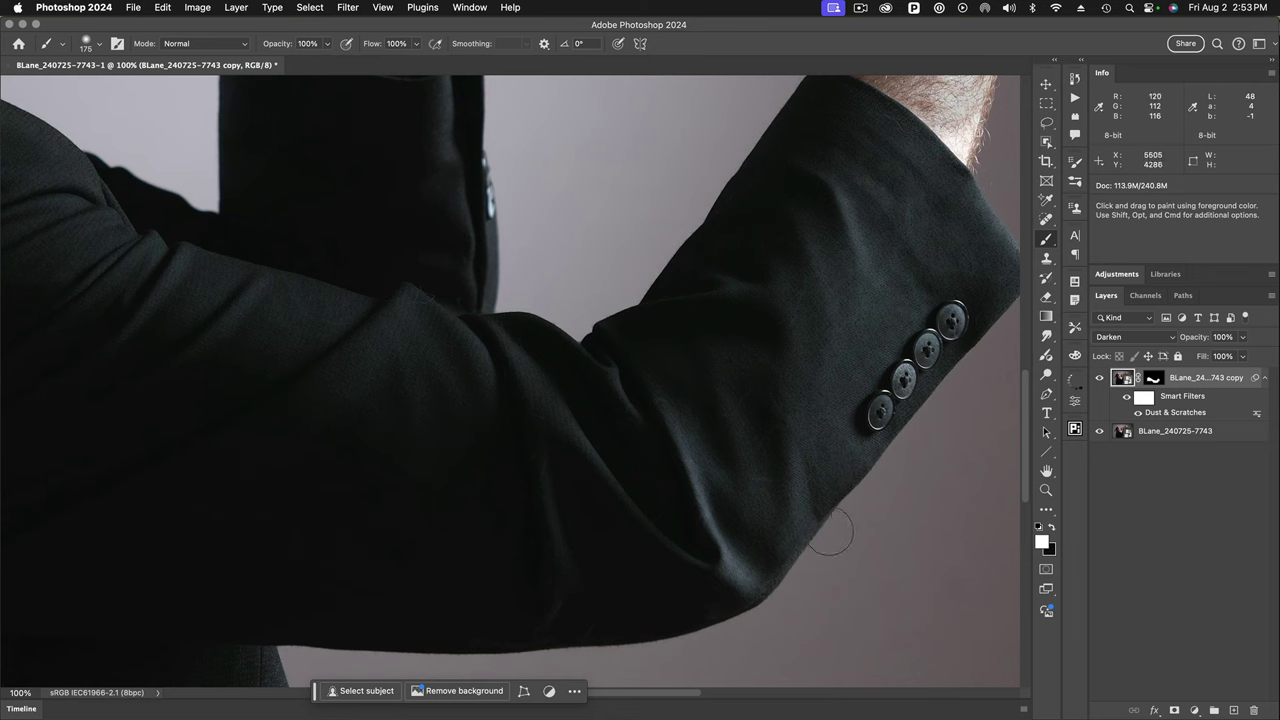
# Fit the whole trombonist portrait in the window by double-clicking the Hand tool.
pyautogui.doubleClick(1046, 472)
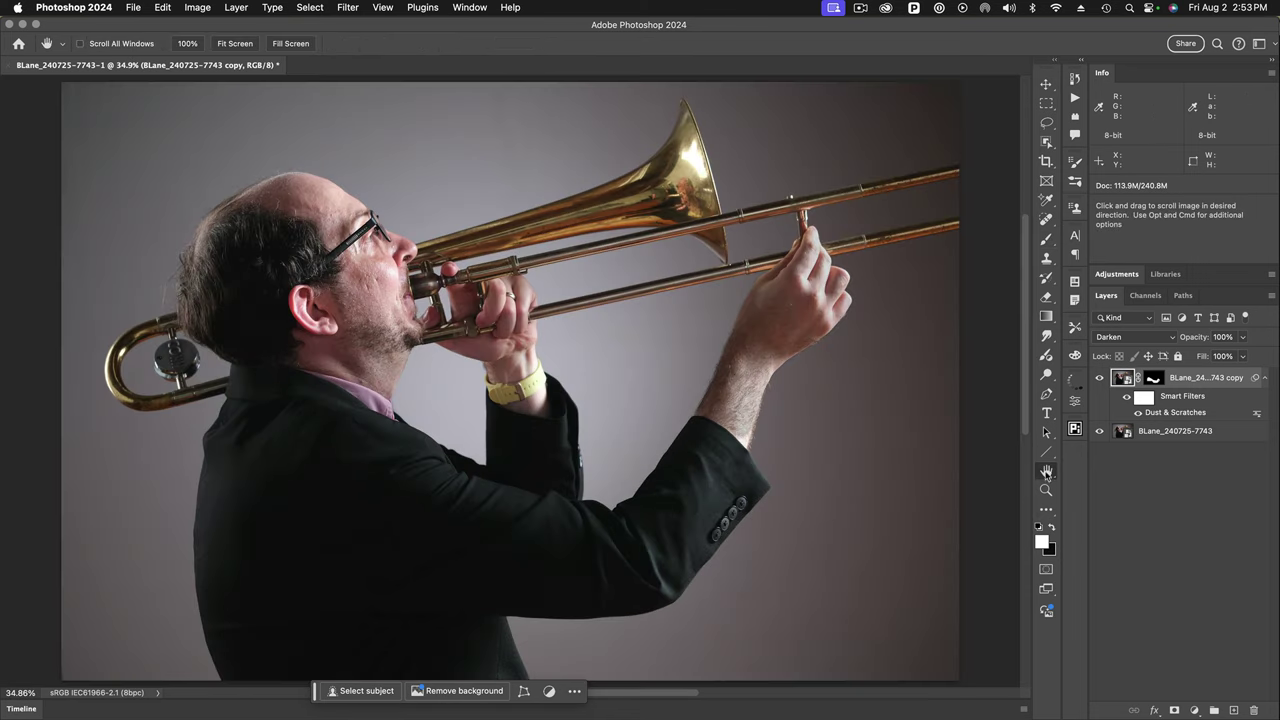